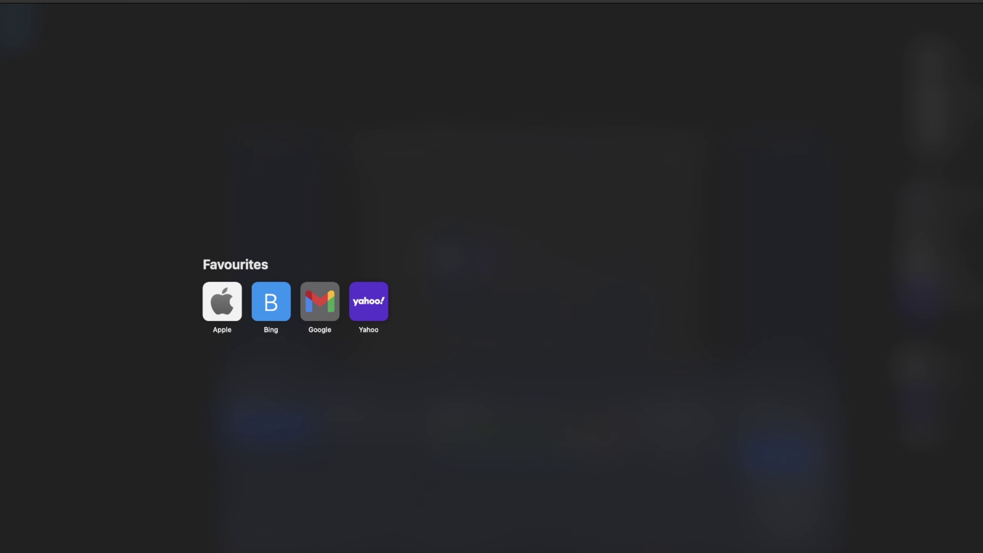
Step: Go to wise.com in Safari to load the Wise homepage
type("wis")
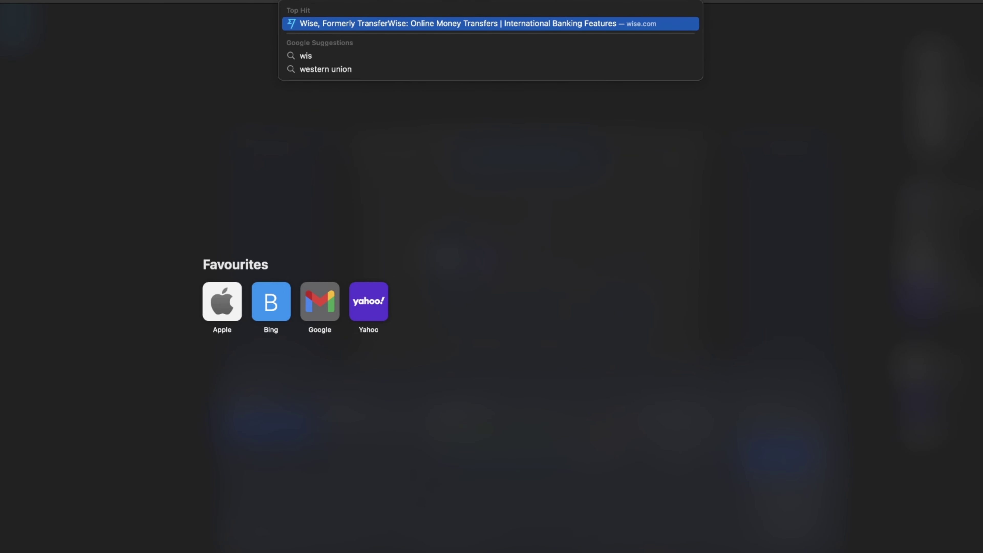
type("e.")
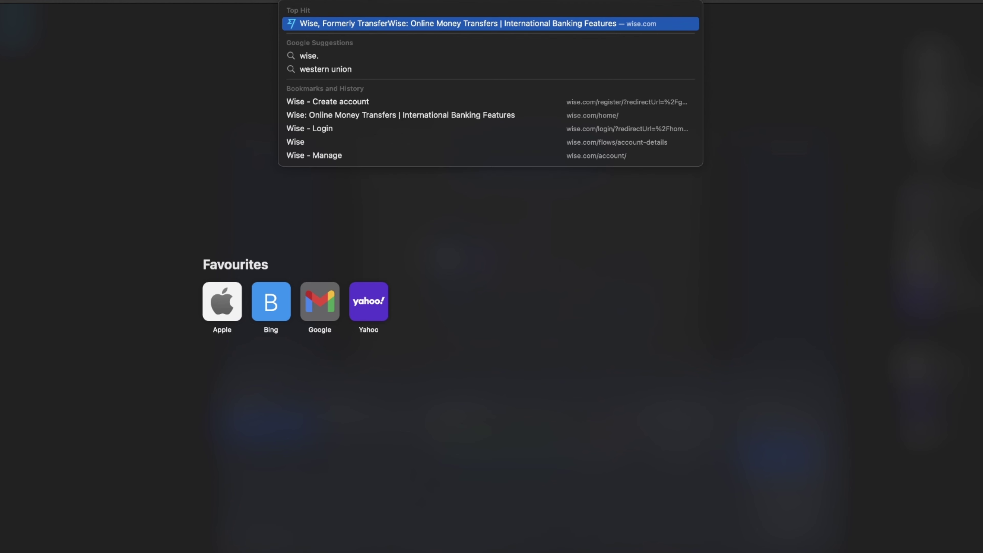
key("Return")
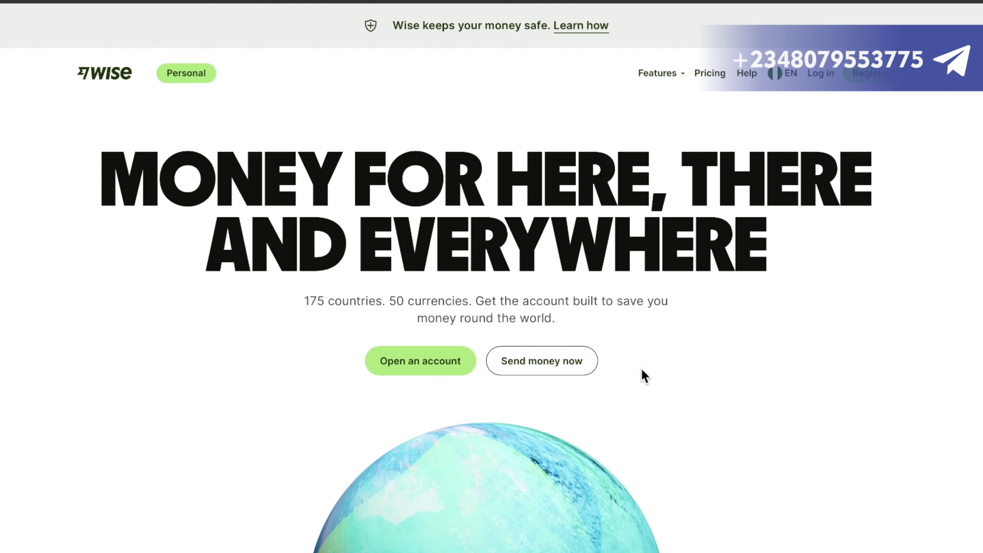
scroll(643, 376, "down", 10)
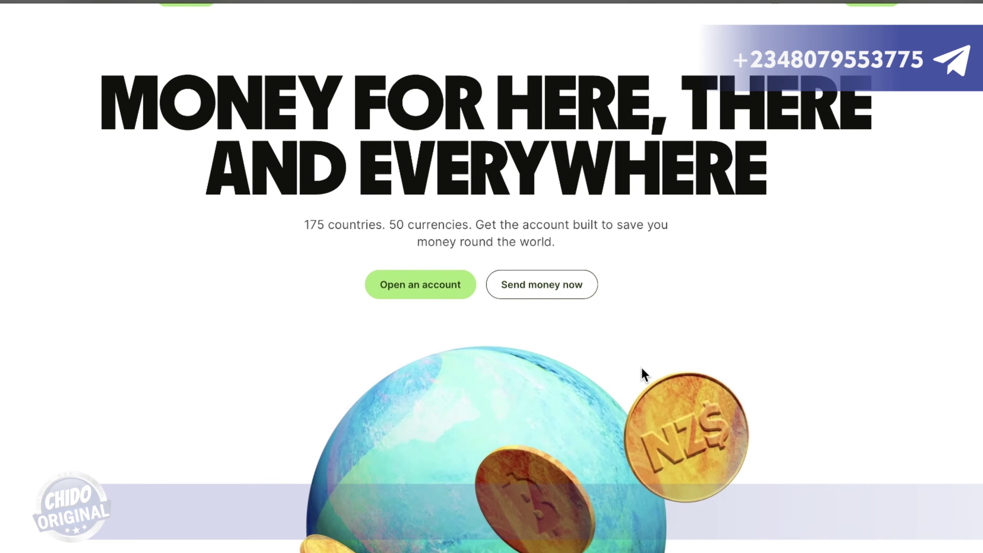
scroll(642, 369, "down", 15)
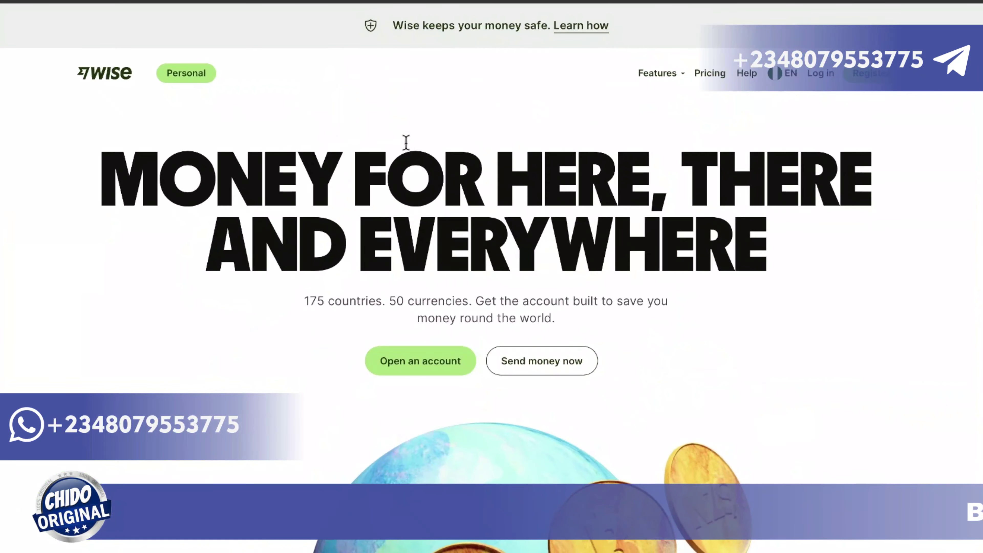
scroll(790, 268, "down", 5)
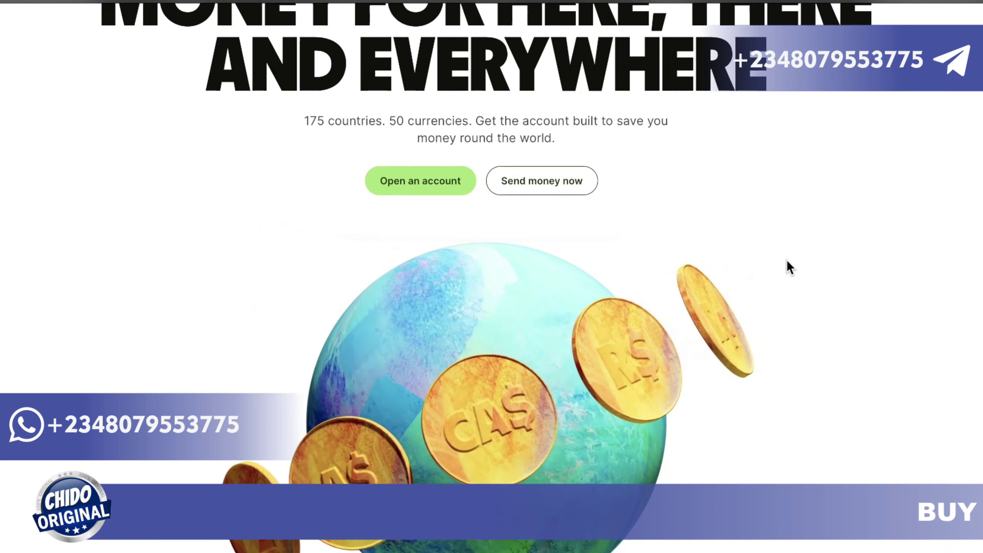
scroll(790, 267, "up", 3)
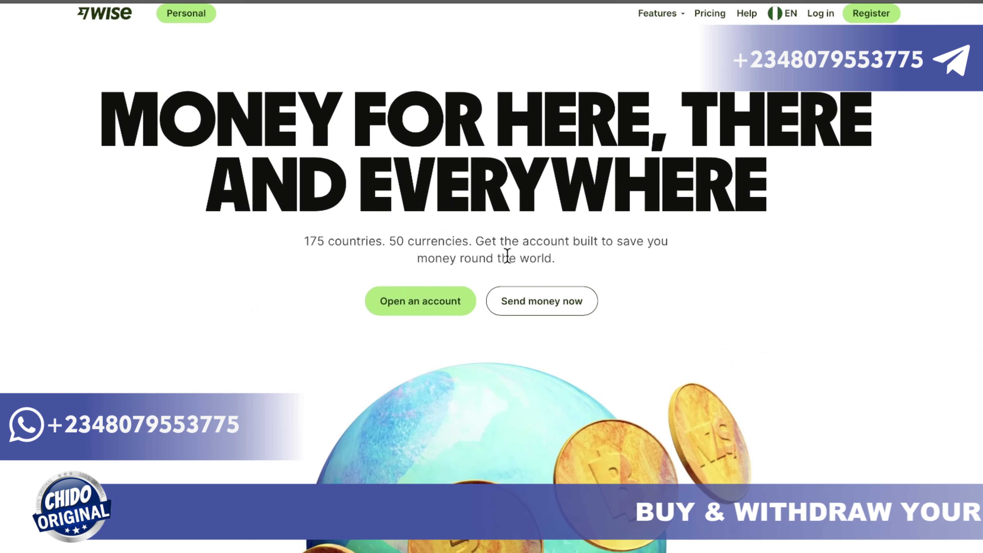
scroll(576, 271, "down", 1)
scroll(575, 270, "down", 2)
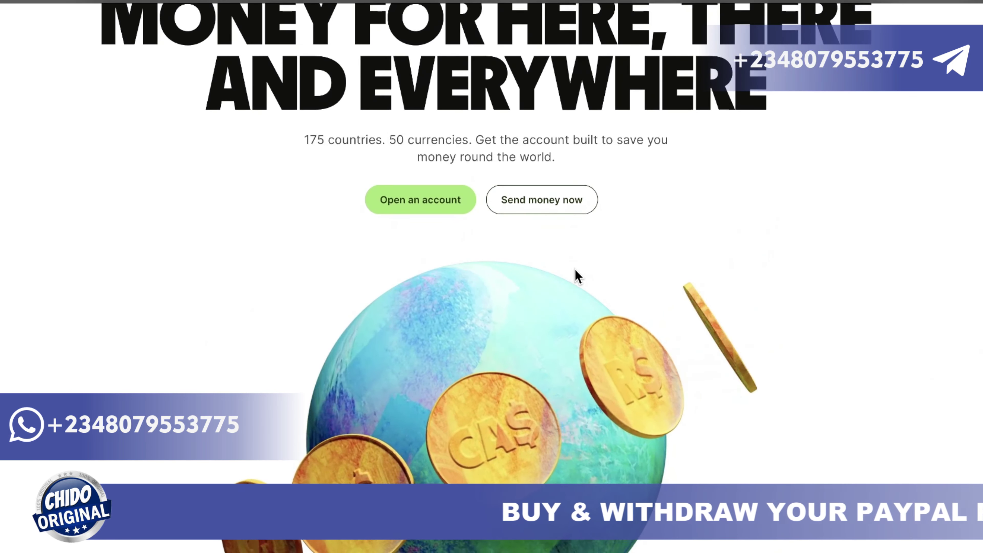
scroll(576, 271, "down", 2)
scroll(737, 298, "down", 15)
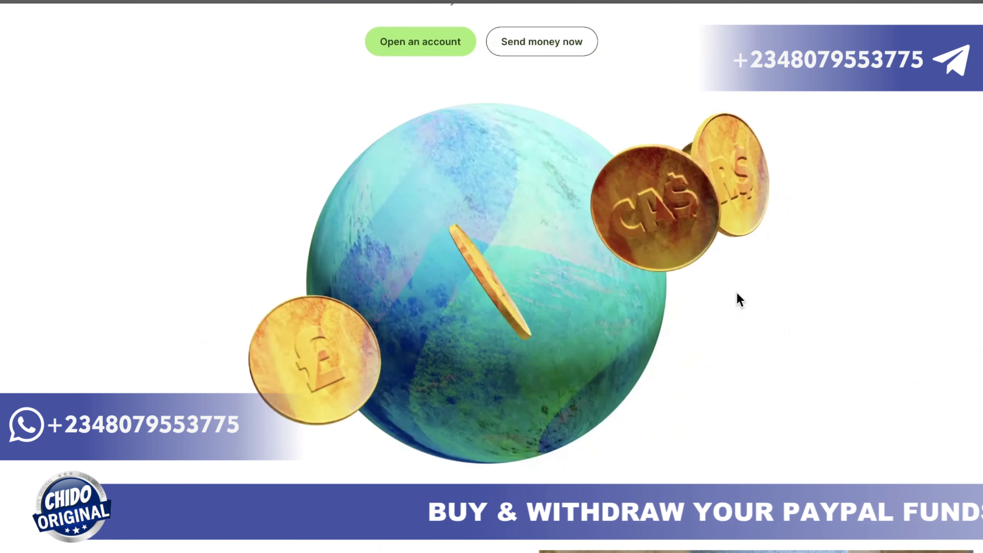
scroll(736, 295, "down", 3)
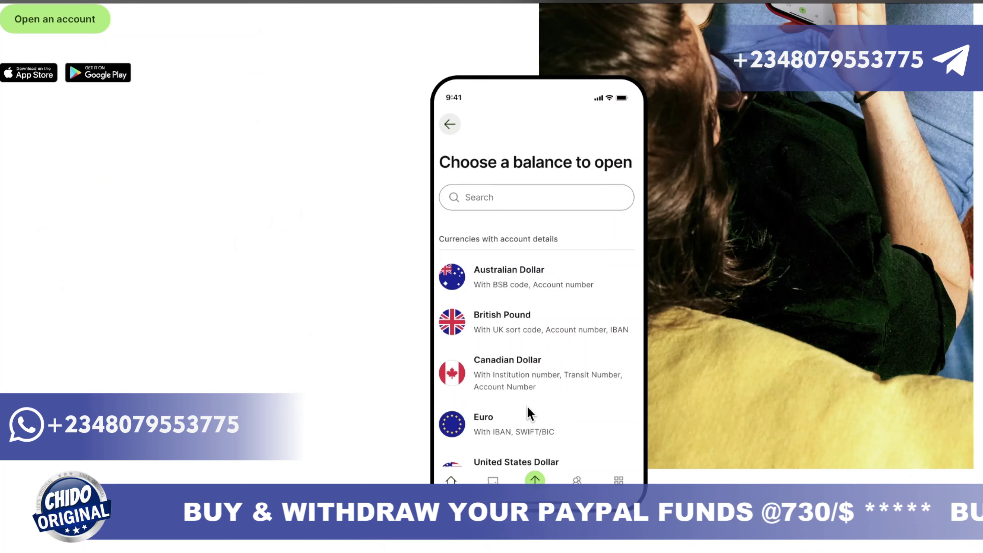
scroll(527, 407, "down", 10)
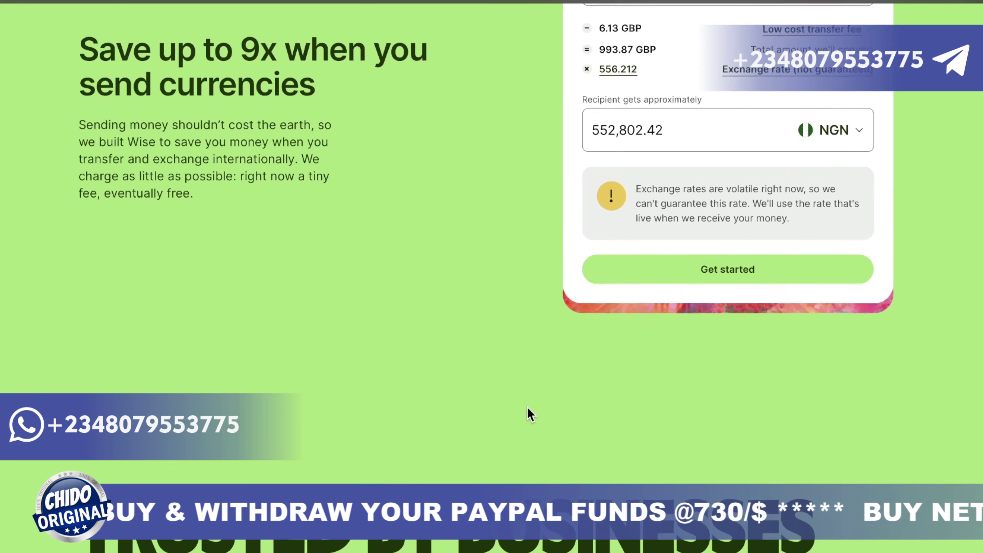
scroll(527, 407, "down", 10)
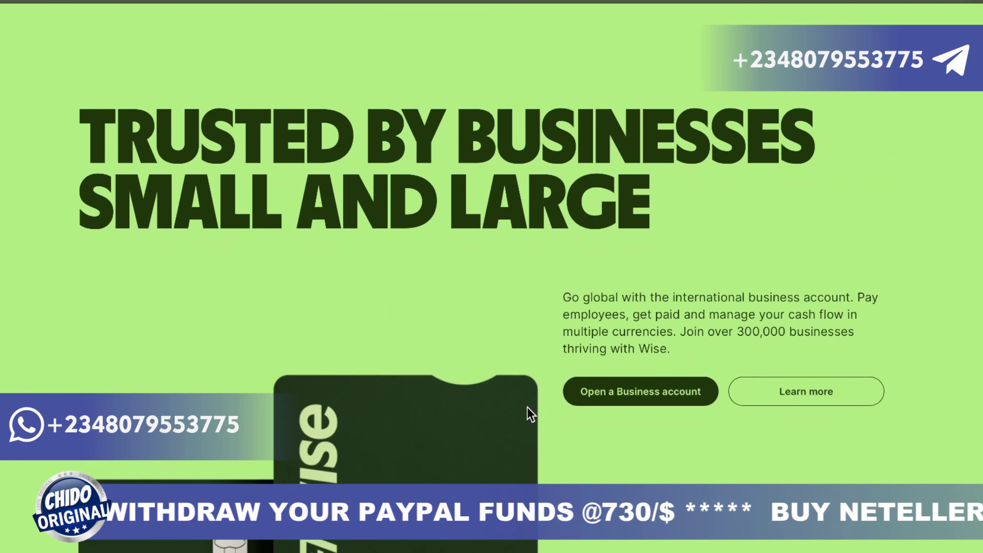
scroll(527, 408, "down", 10)
key("Home")
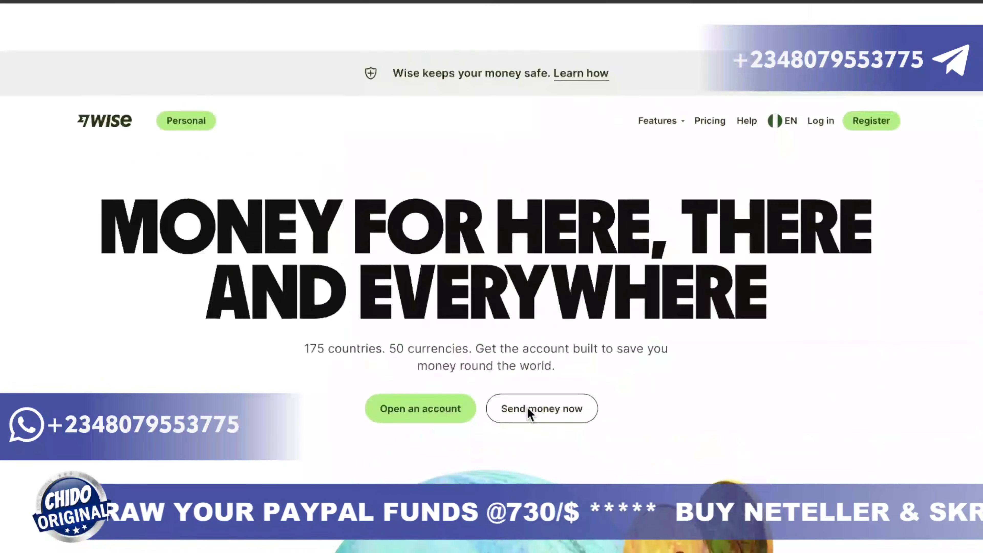
scroll(527, 409, "down", 1)
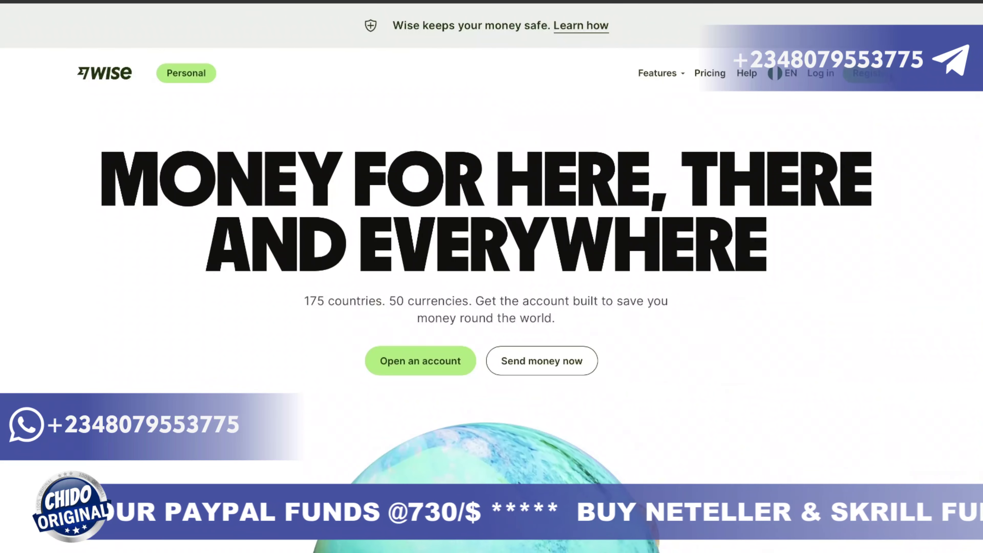
Step: Start opening a new Wise account and submit your email address
left_click(887, 75)
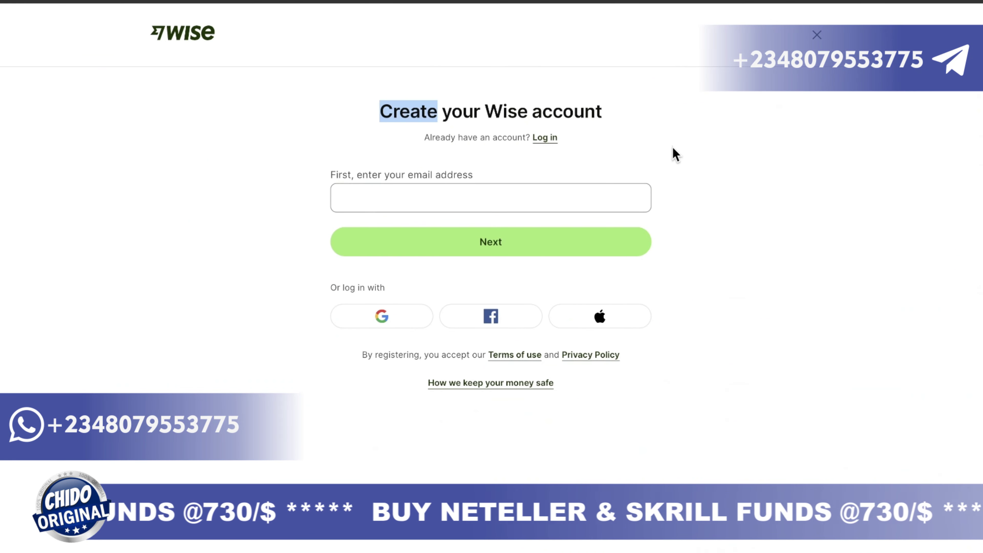
left_click(439, 190)
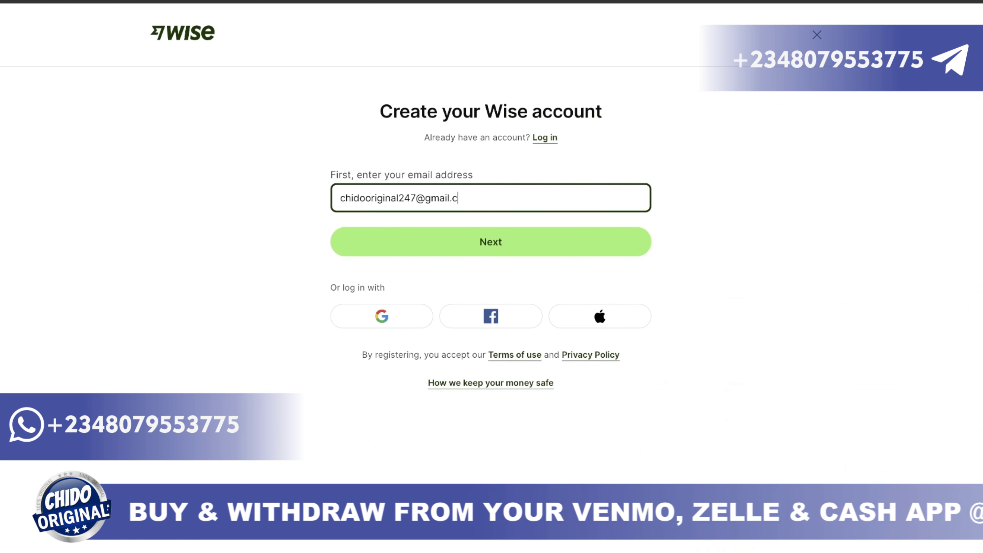
key("Return")
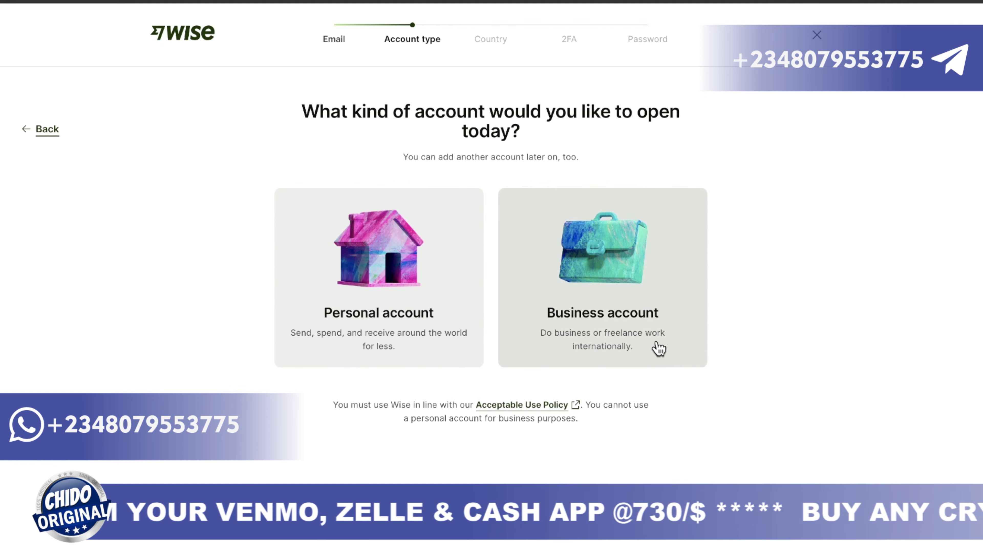
Step: Choose a Business account with South Africa as the country of registration
left_click(658, 348)
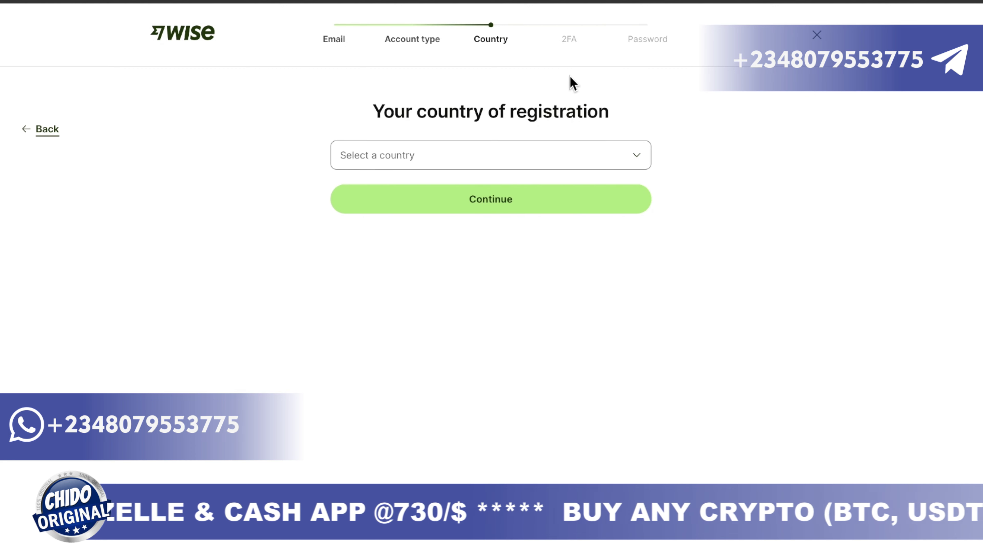
left_click(463, 163)
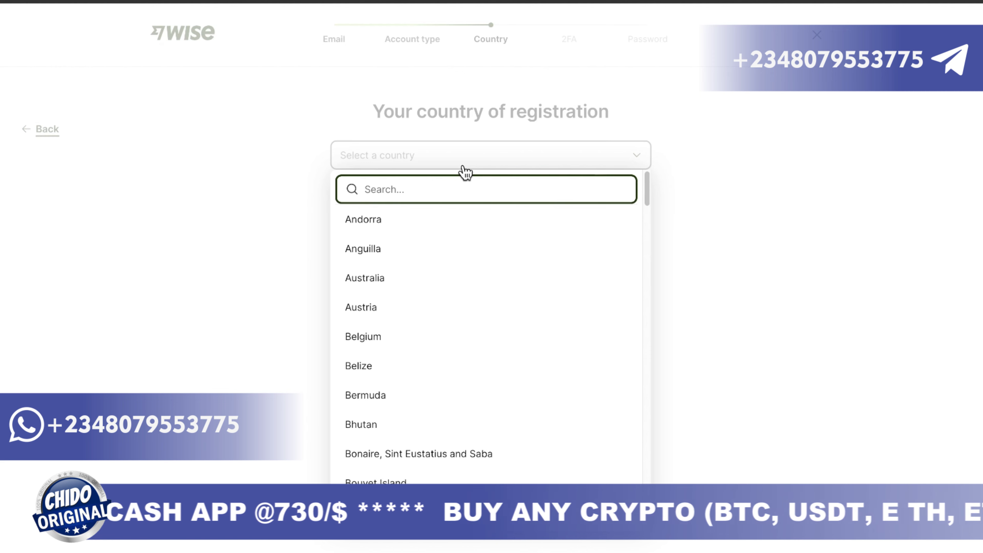
type("nig")
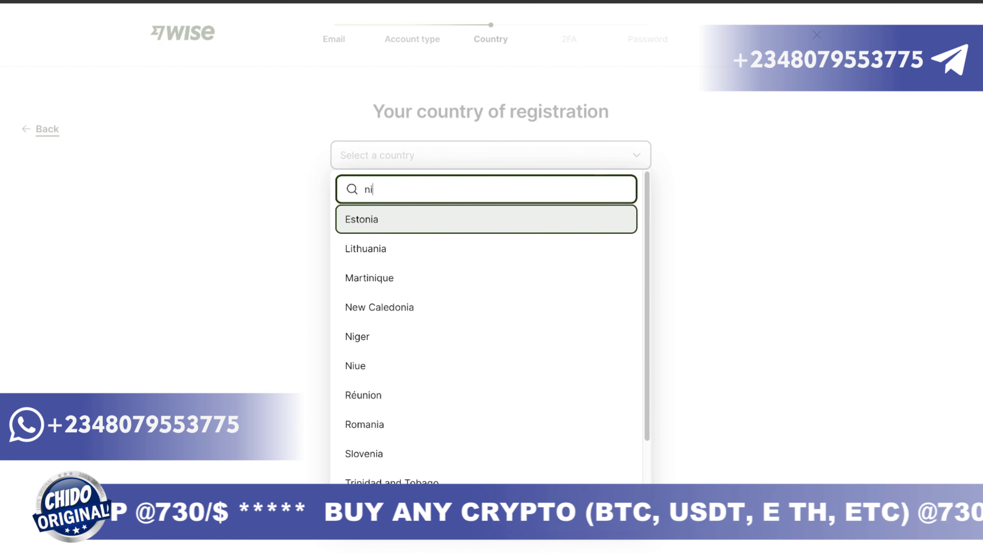
key("BackSpace")
key("BackSpace")
key("BackSpace")
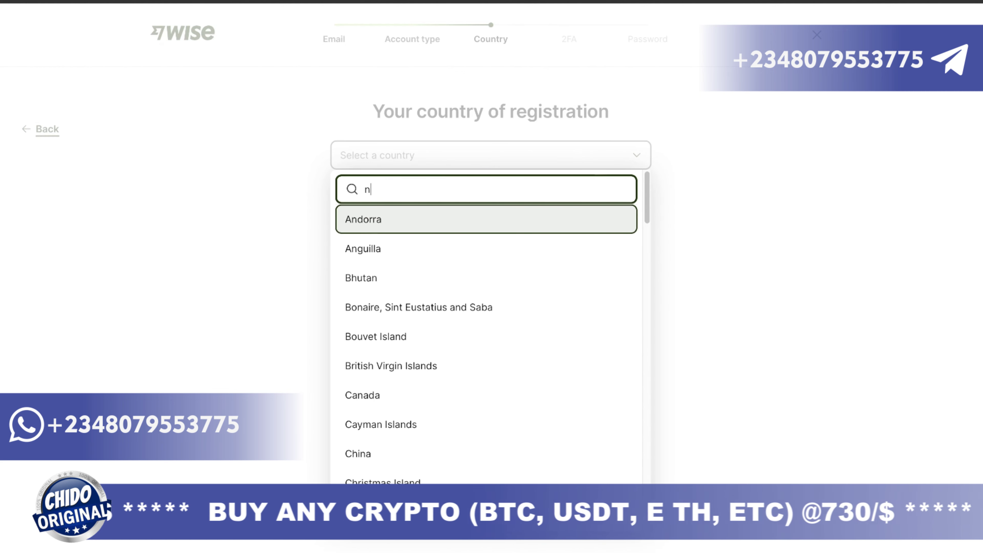
type("sou")
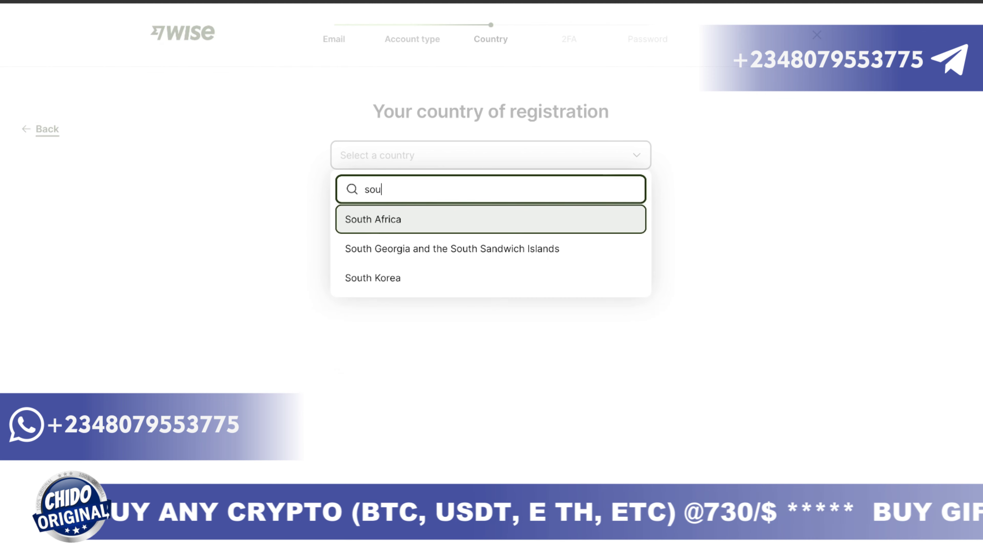
left_click(474, 219)
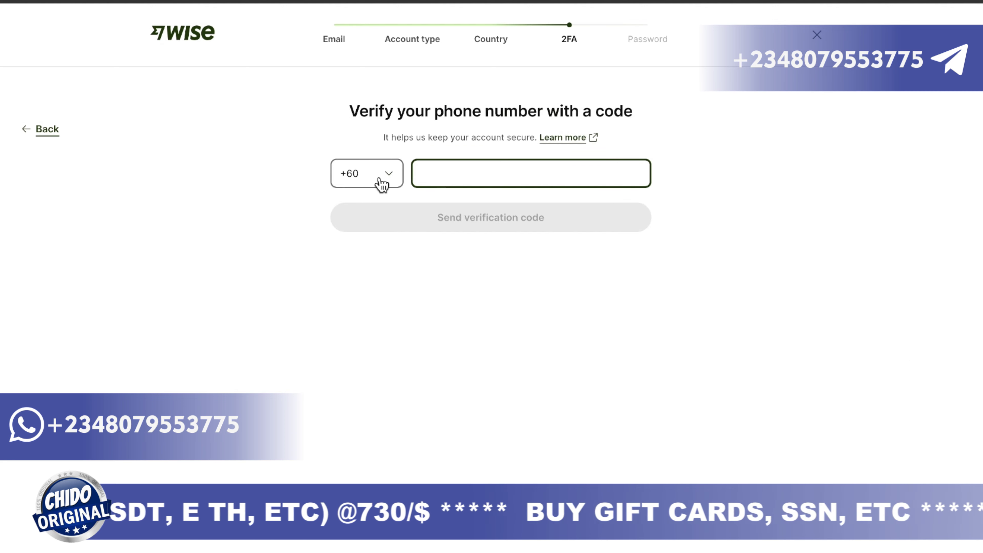
Step: Set the phone country code to +234 (Nigeria) and enter the phone number
left_click(391, 181)
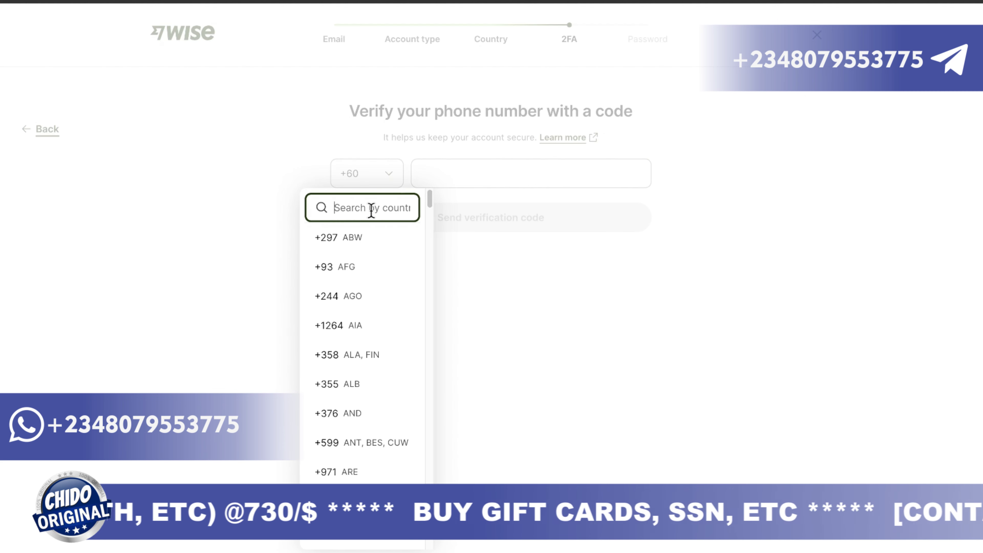
type("ng")
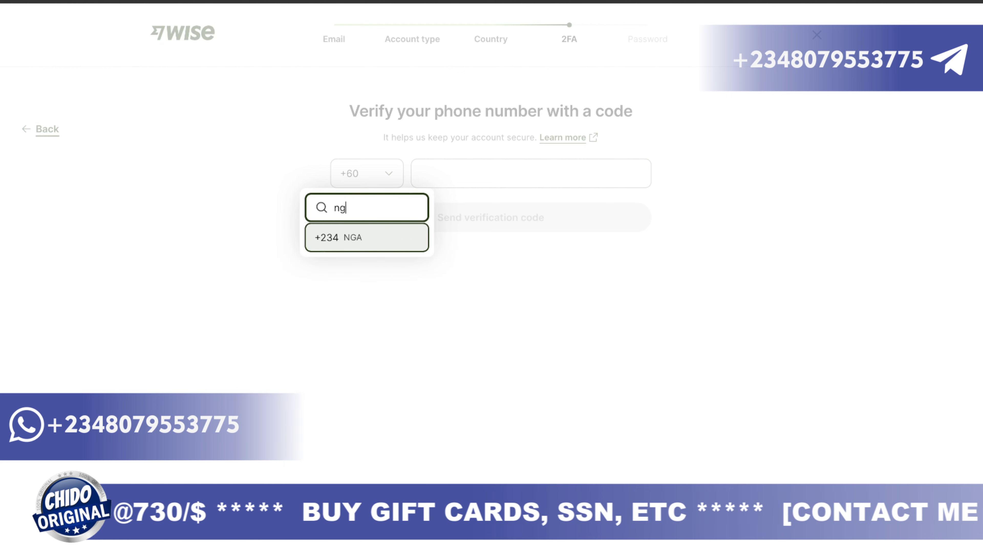
left_click(391, 237)
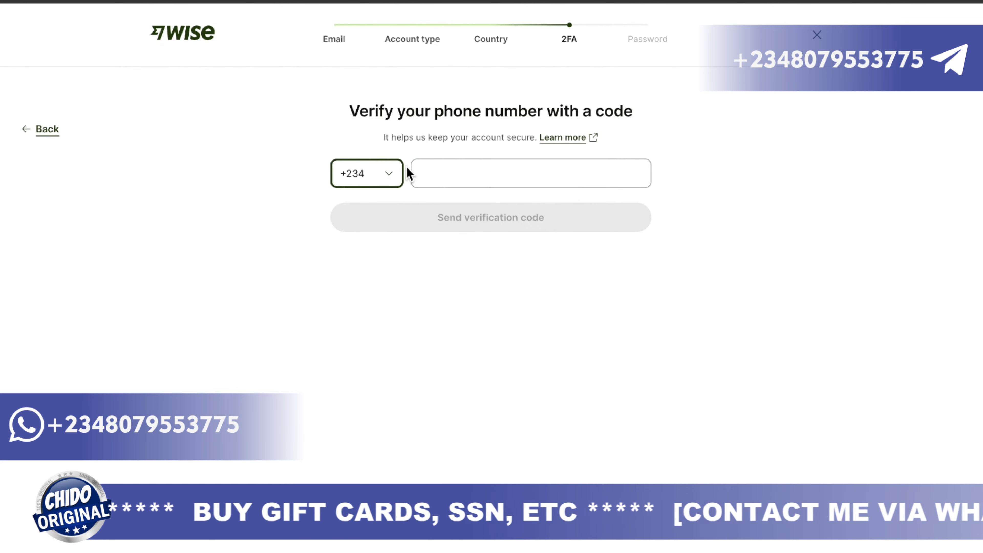
left_click(453, 182)
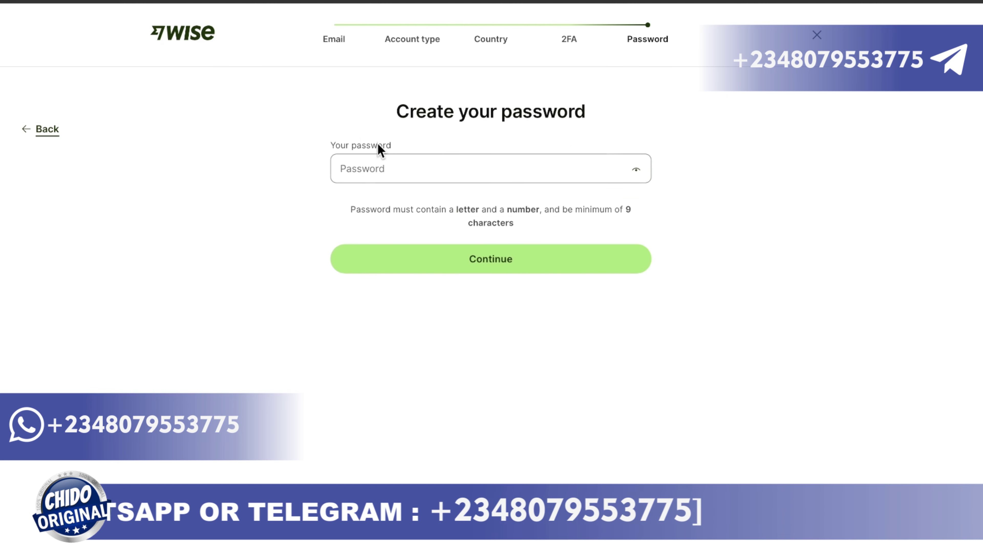
Step: Create an account password with at least 9 characters, including a letter and a number
left_click(419, 175)
left_click(404, 171)
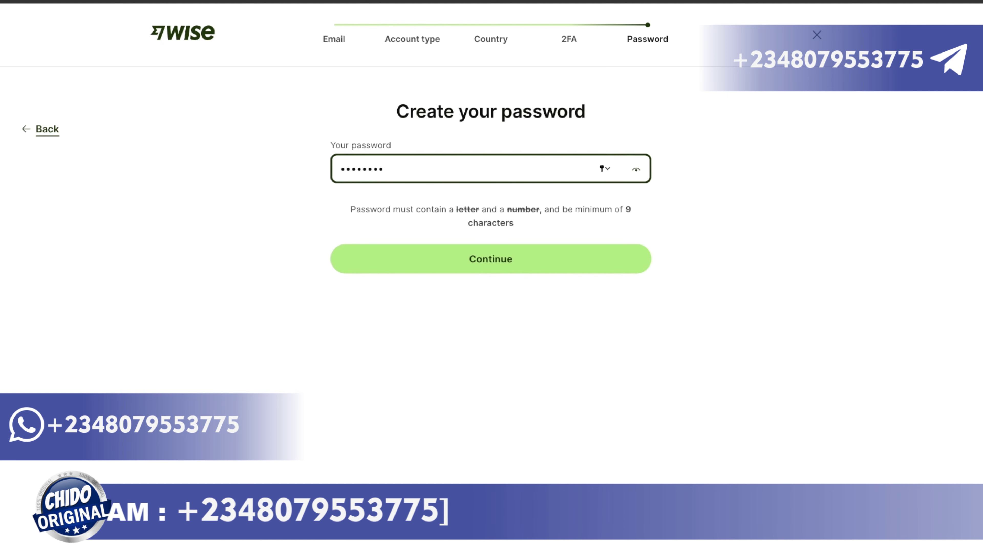
left_click(505, 250)
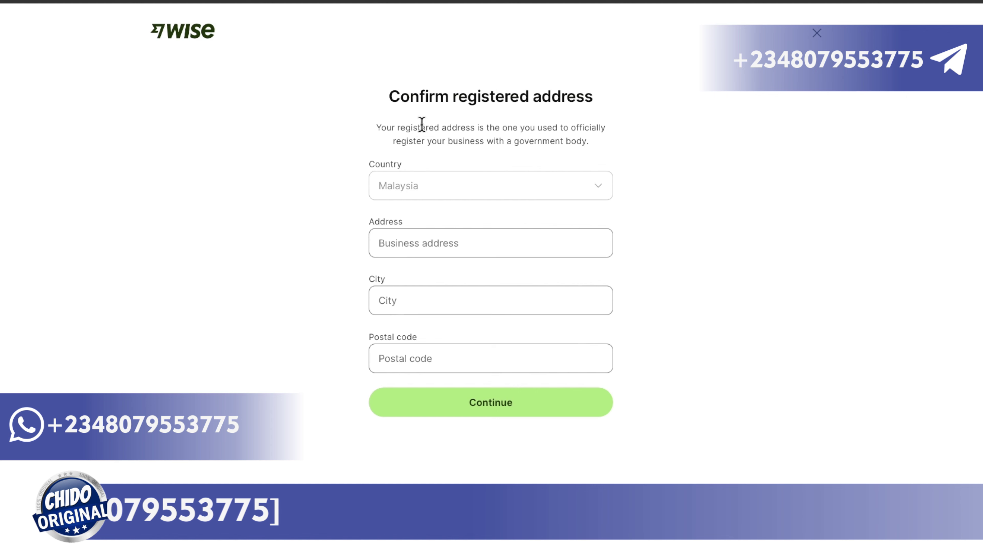
Step: Continue past the registered address, business category and size questions without choosing options
left_click(405, 234)
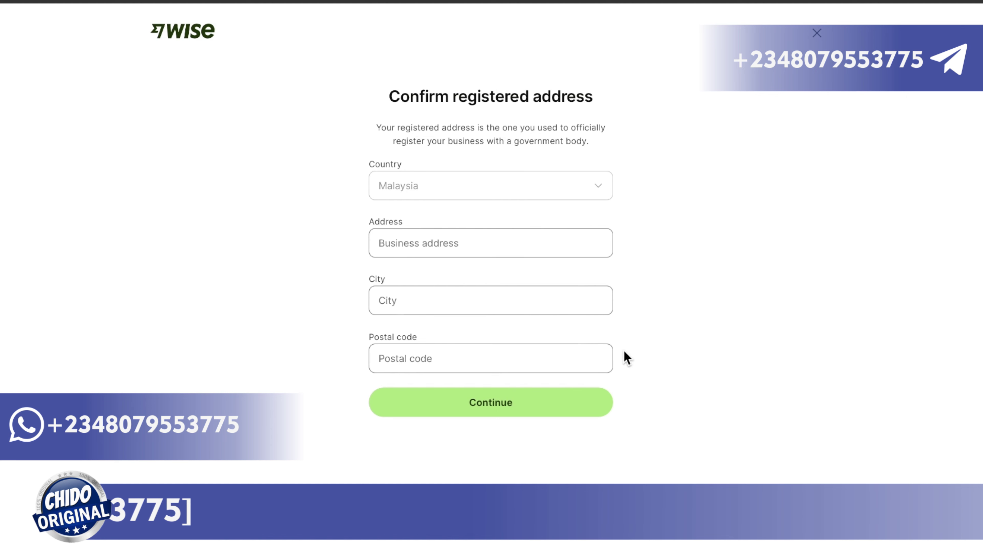
left_click(575, 413)
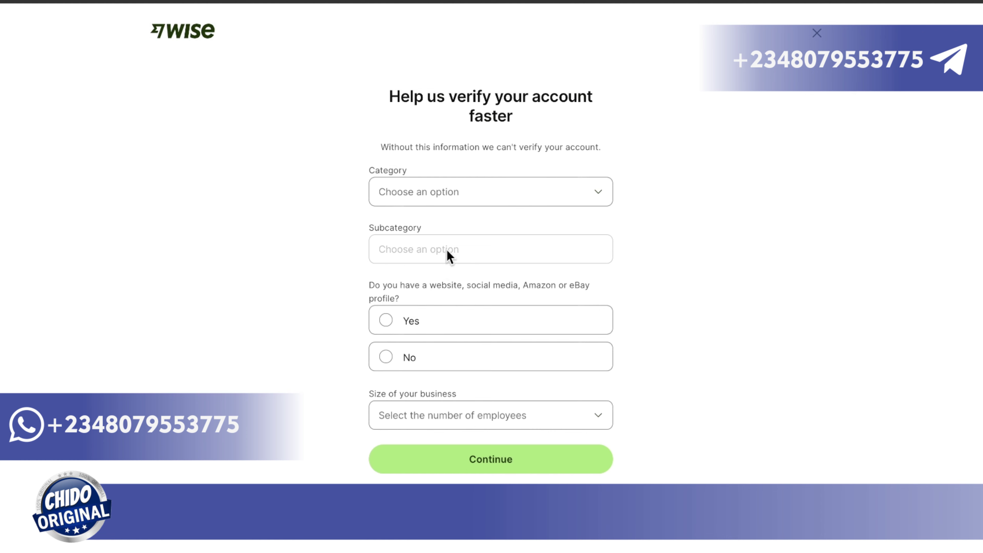
left_click(450, 198)
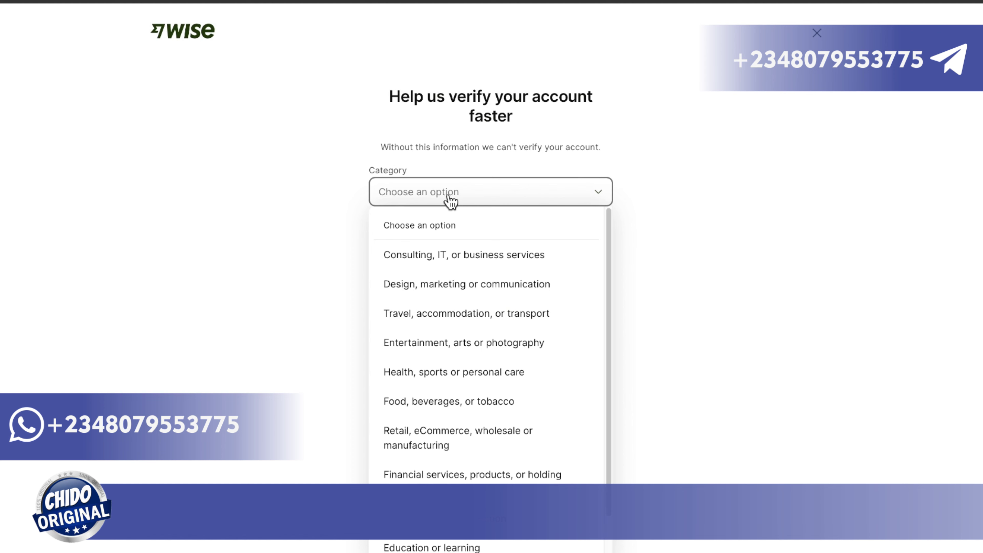
left_click(326, 228)
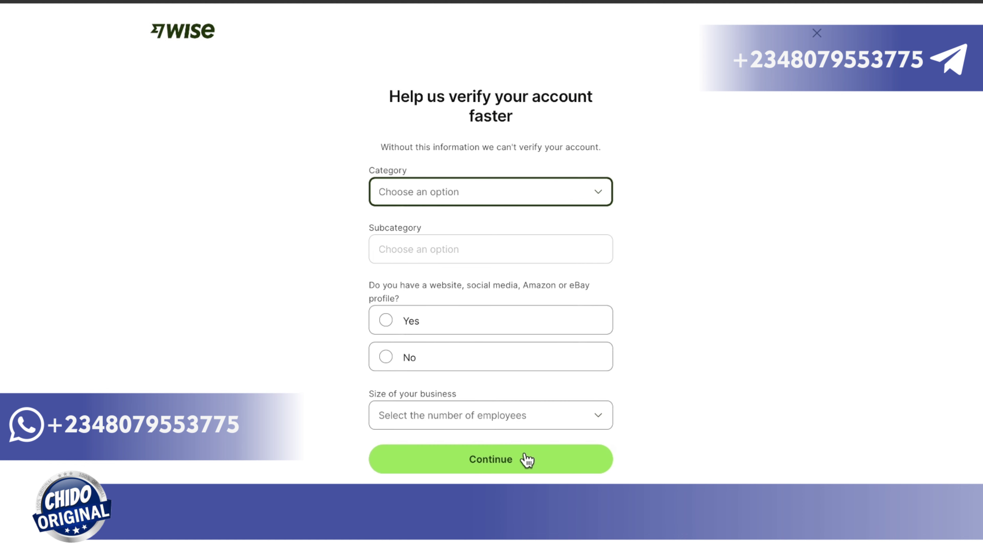
left_click(535, 429)
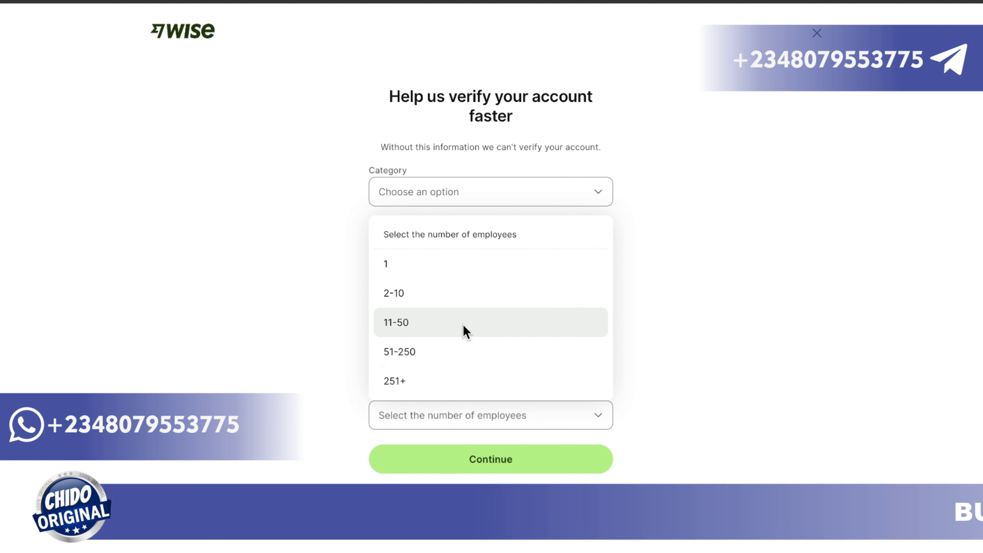
left_click(653, 388)
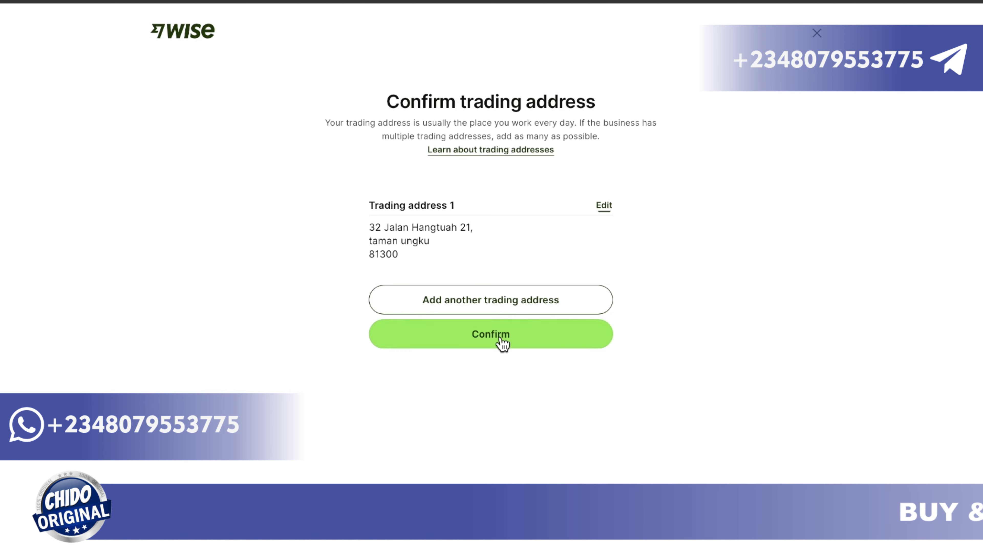
left_click(501, 343)
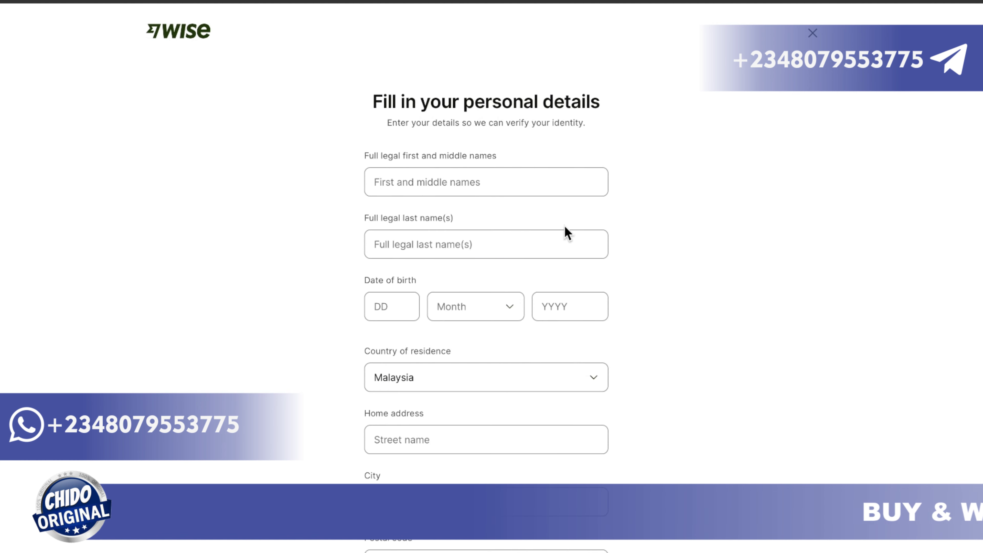
Step: Enter the person's first, middle and last names in the personal details form
scroll(595, 224, "down", 2)
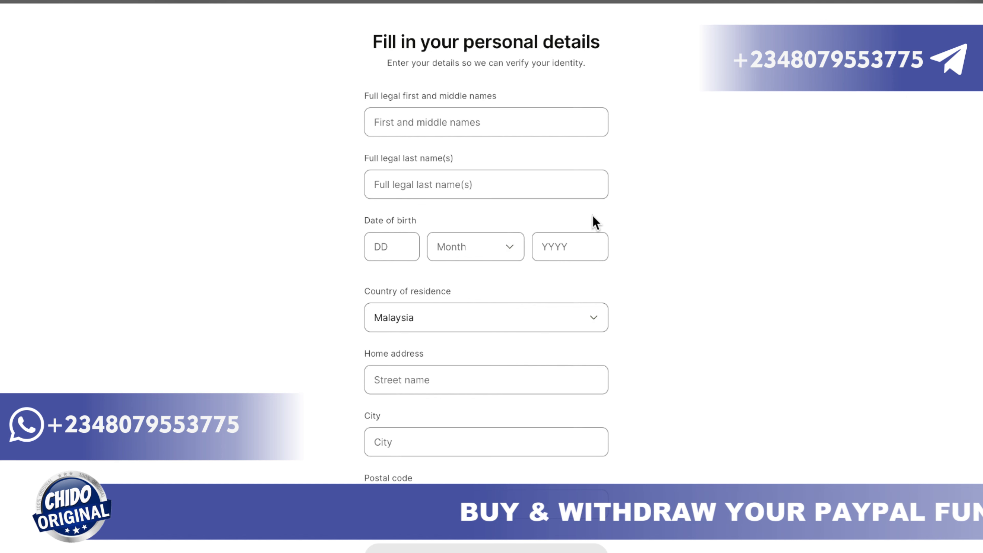
left_click(418, 126)
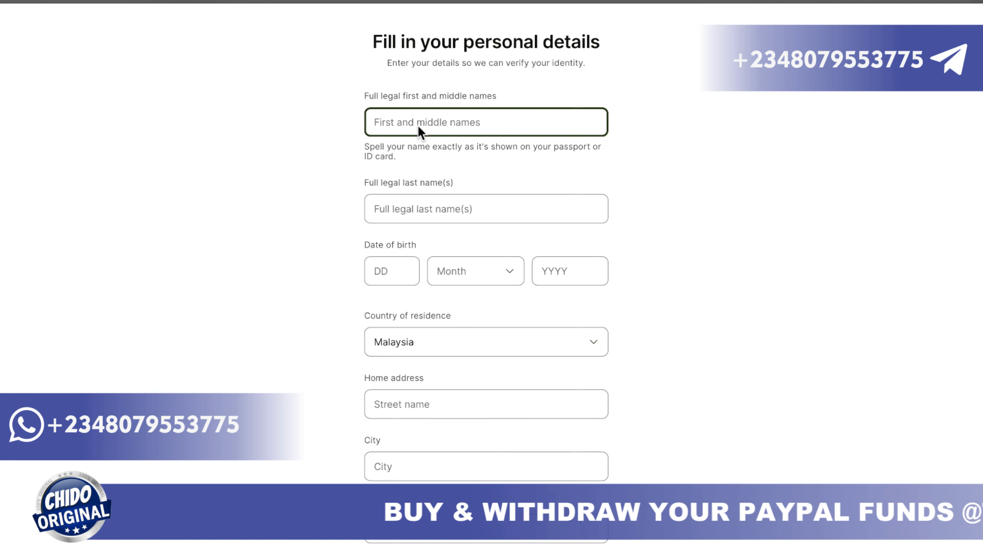
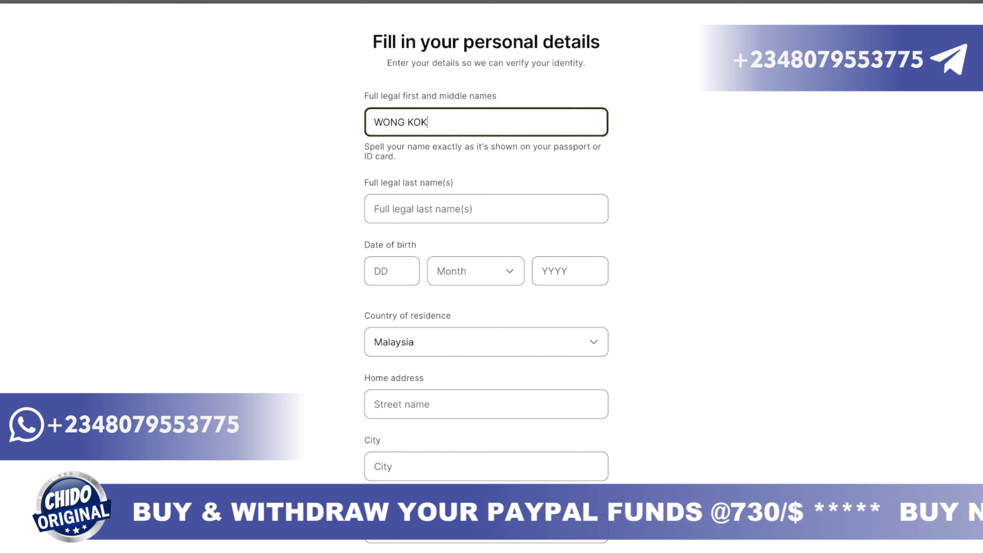
left_click(404, 217)
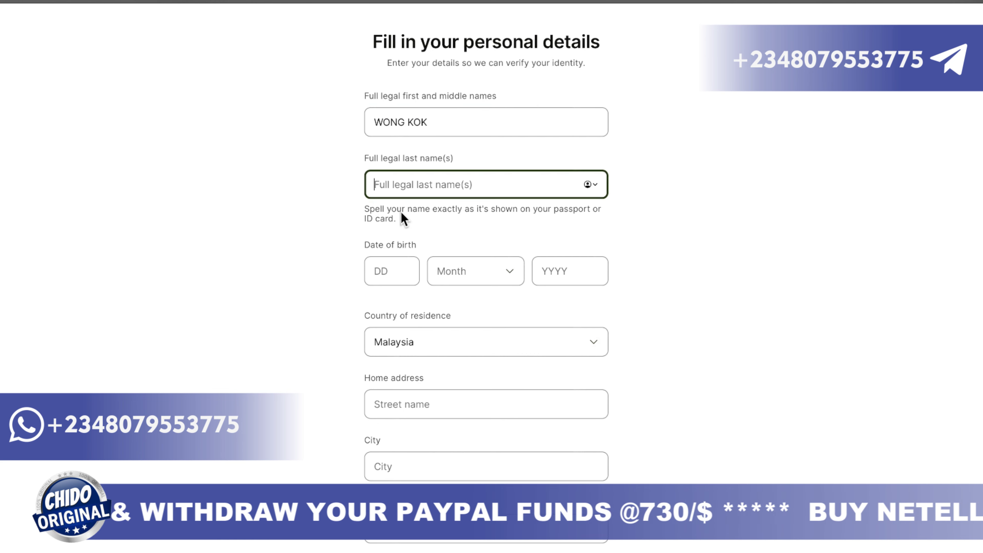
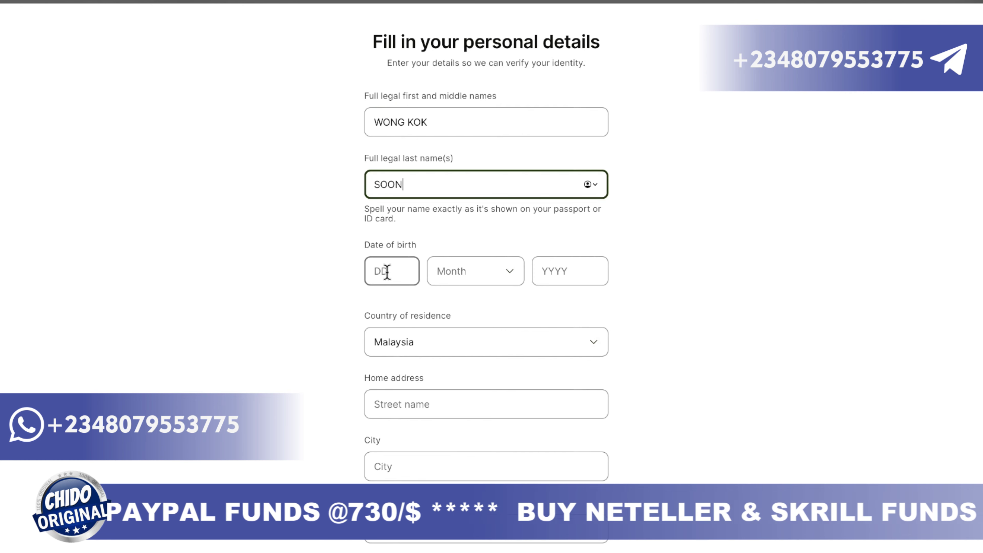
left_click(387, 271)
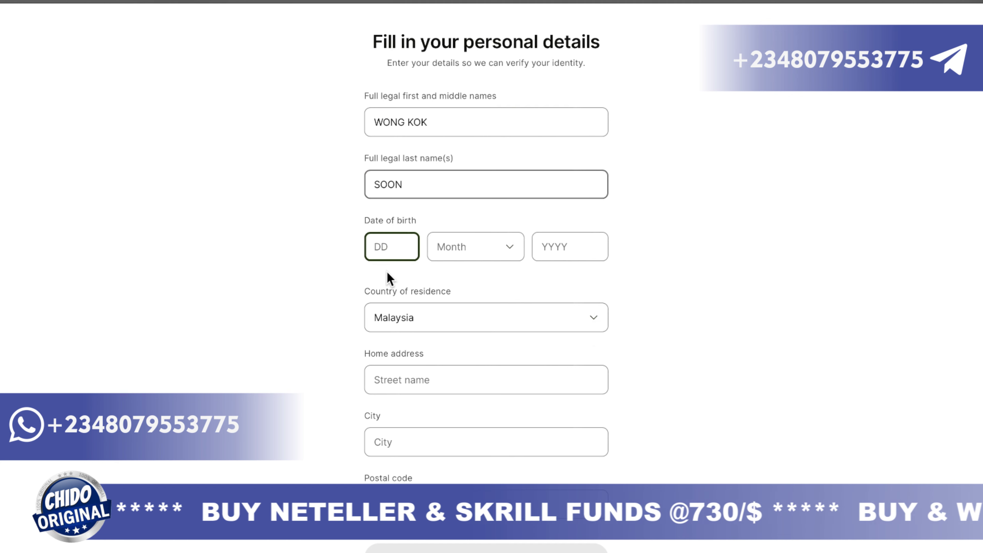
type("9")
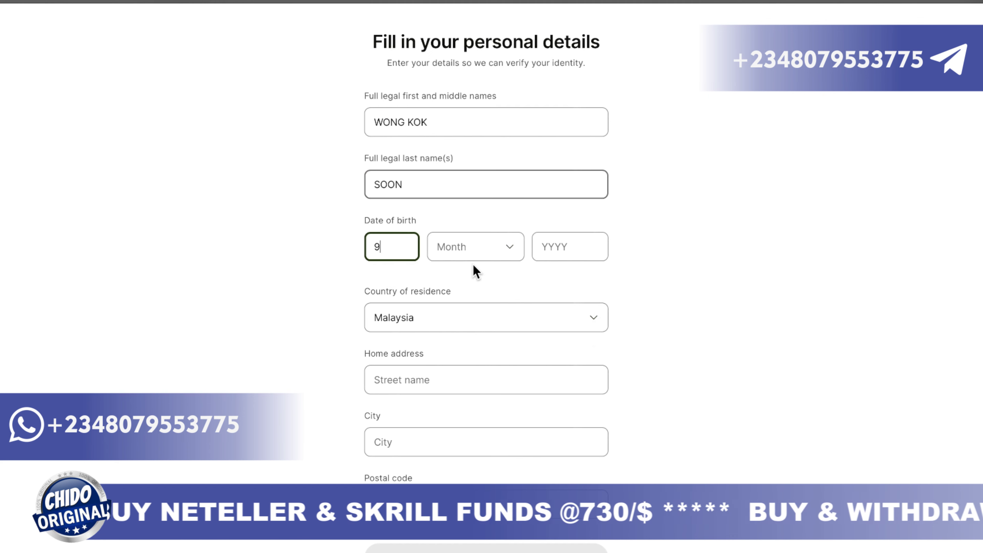
left_click(496, 256)
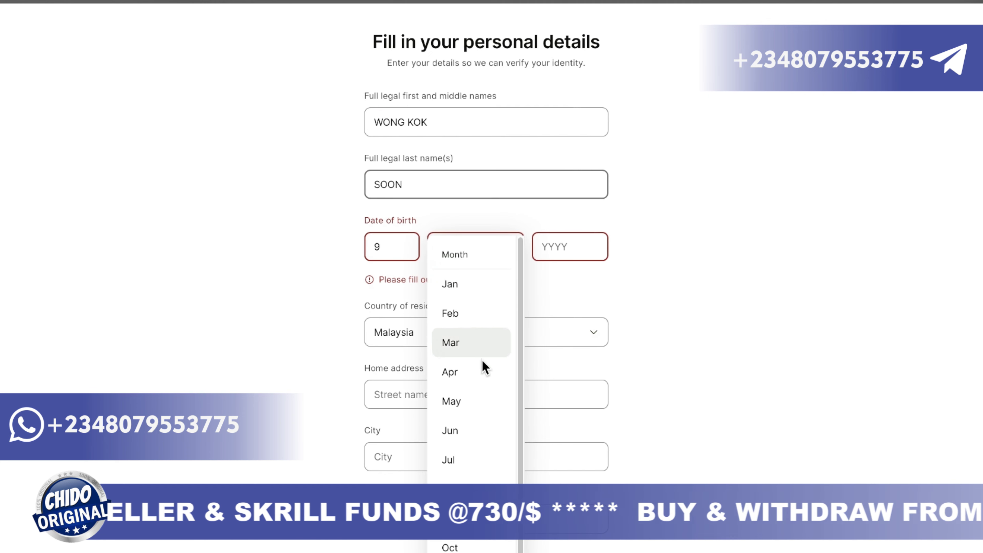
left_click(477, 445)
left_click(560, 249)
type("1")
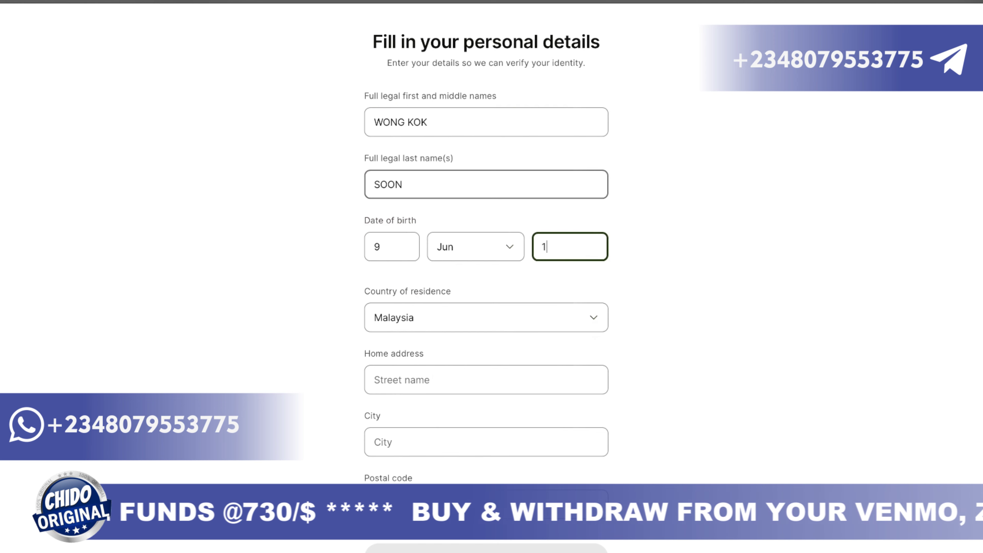
type("984")
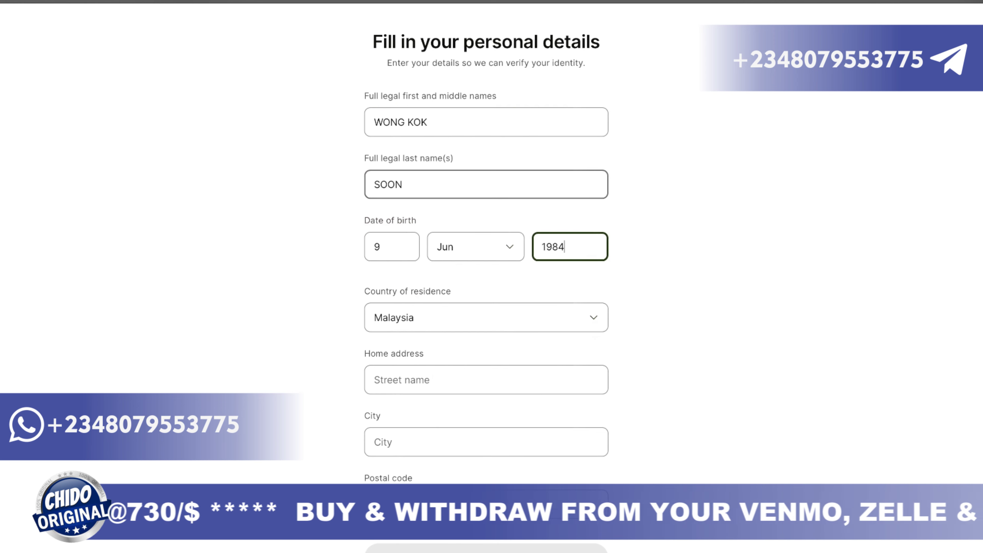
scroll(492, 352, "down", 1)
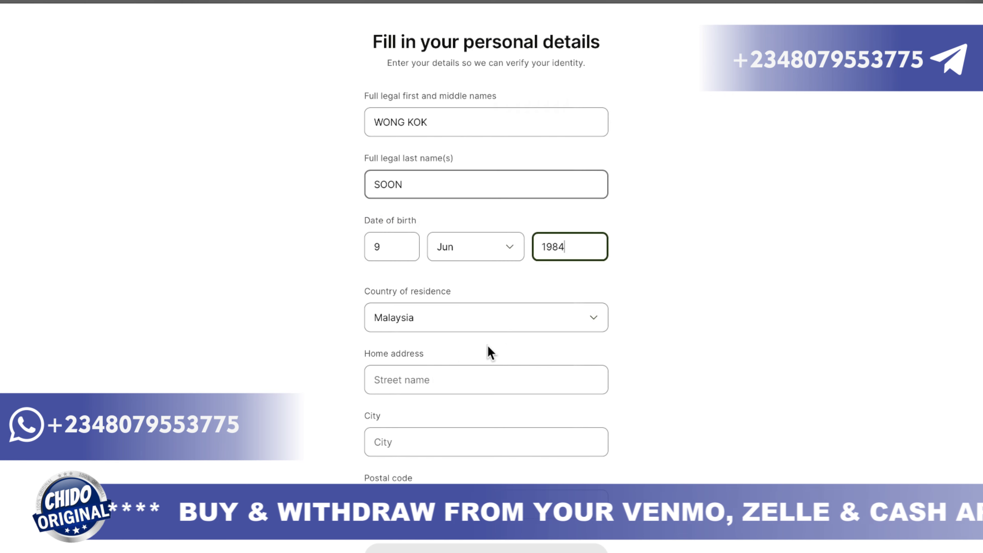
left_click(428, 392)
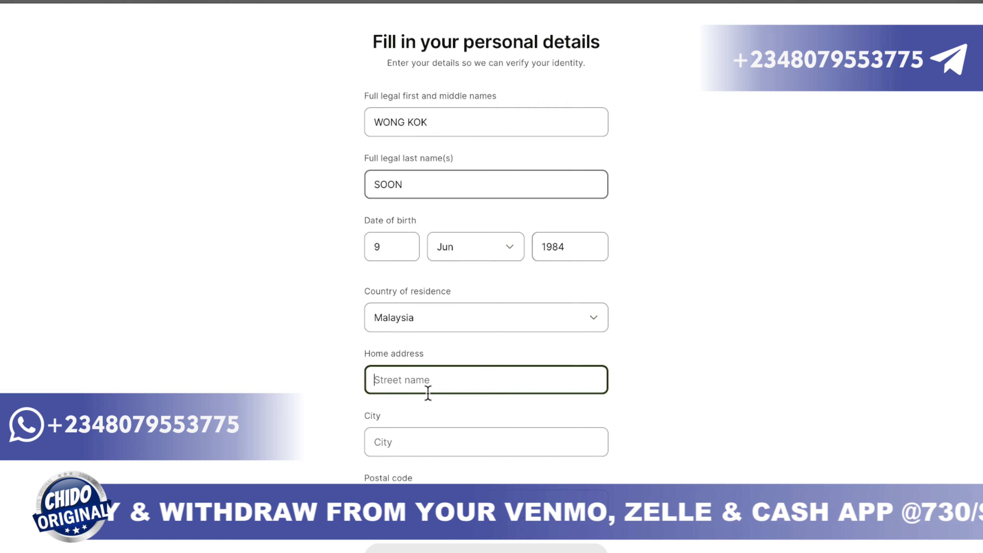
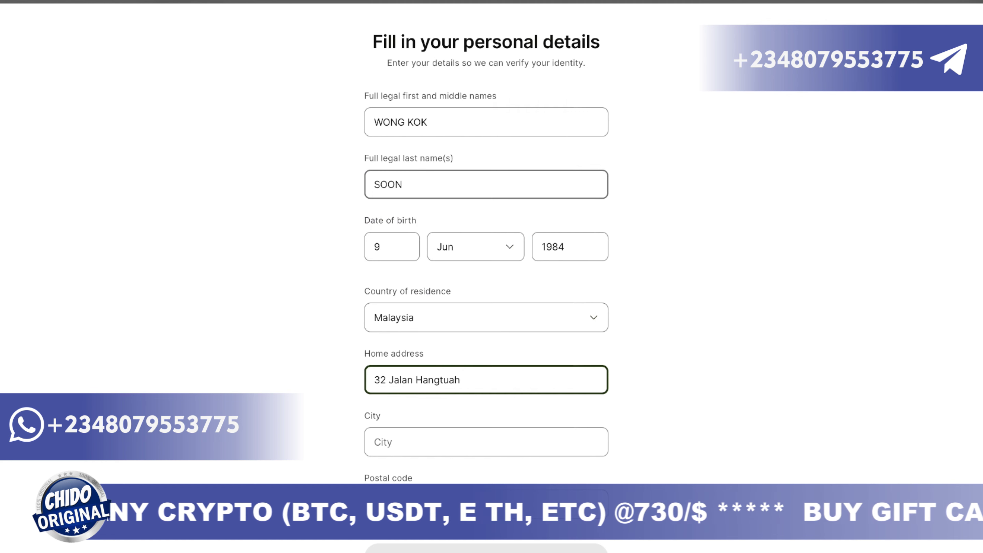
Step: Fill in the home street address and the city of residence
left_click(417, 446)
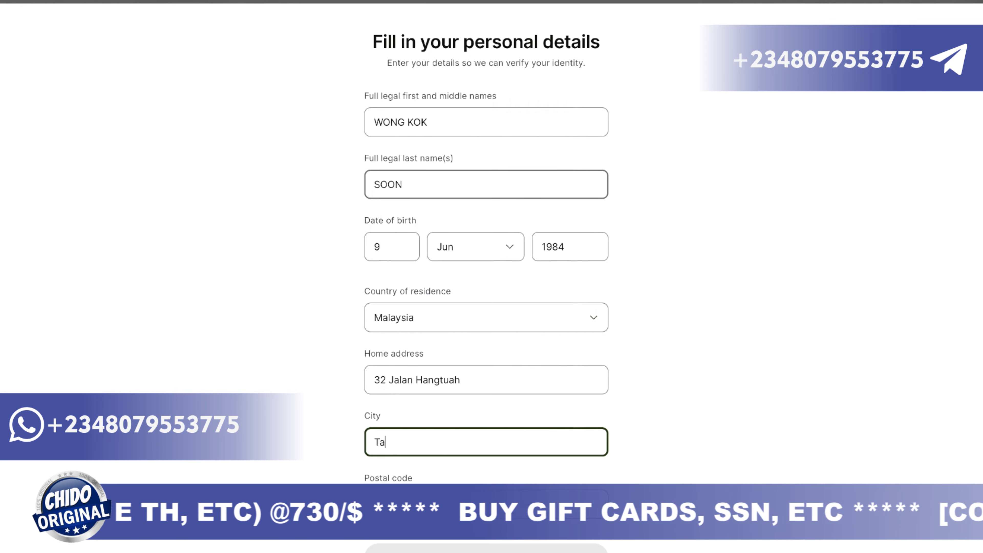
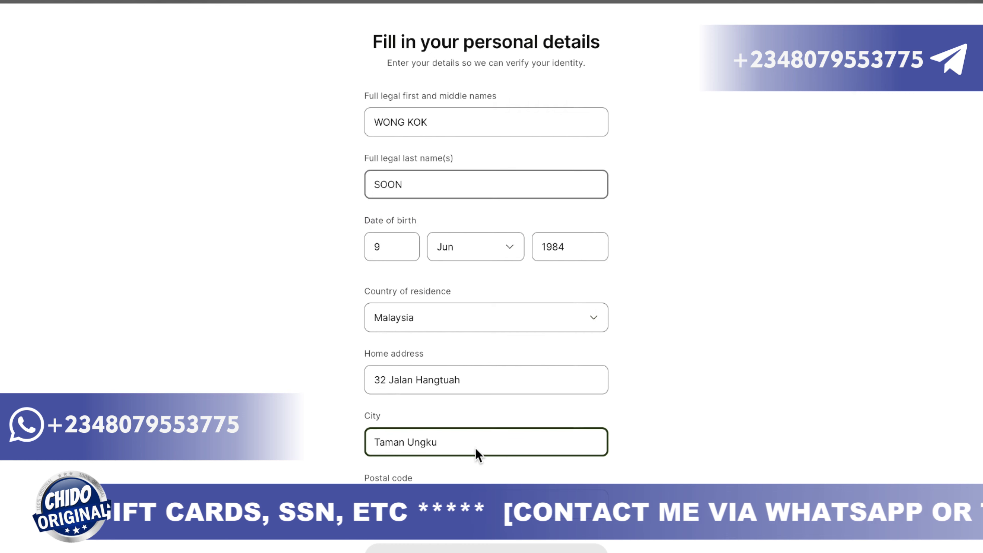
key("Tab")
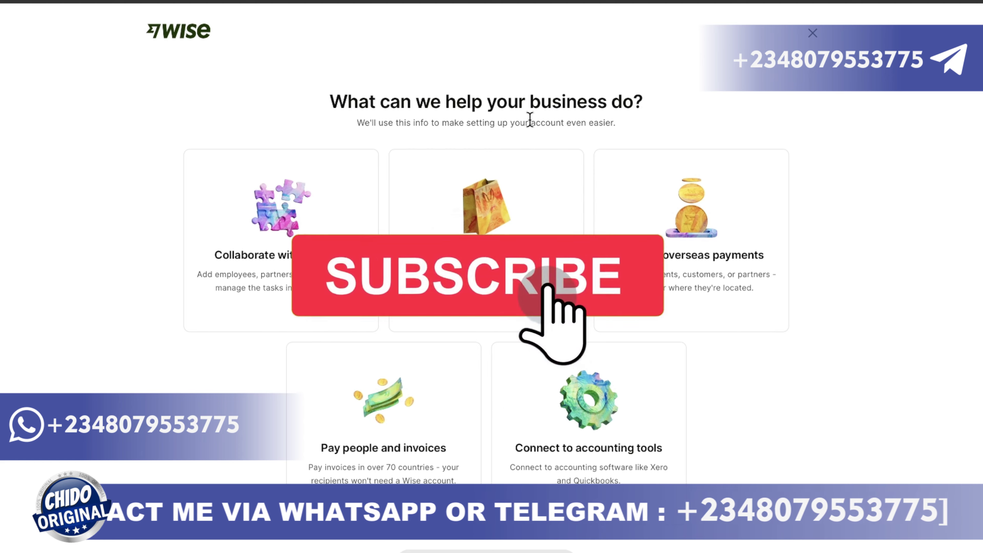
Step: Move past the business goals question to the send-money amount screen
scroll(364, 314, "down", 1)
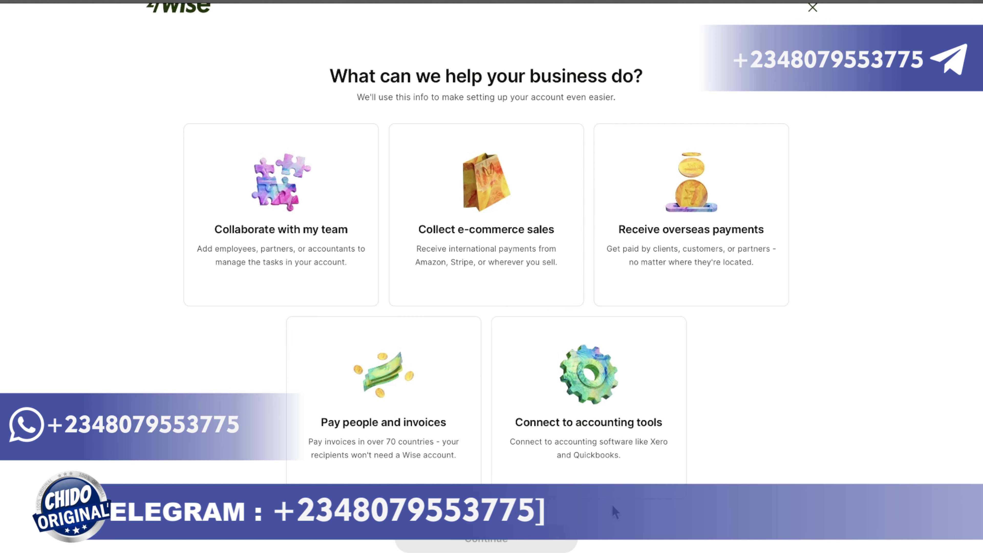
scroll(492, 276, "up", 1)
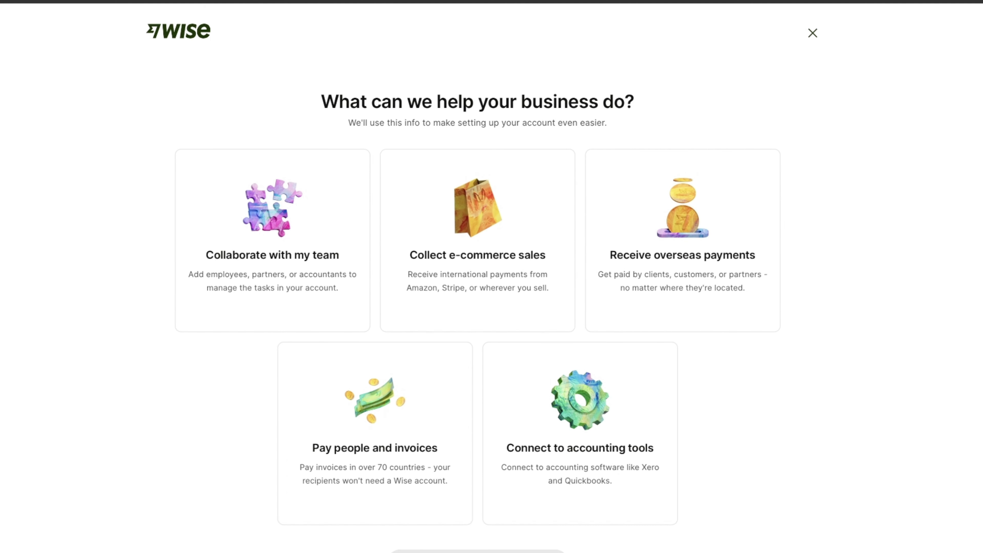
left_click(692, 223)
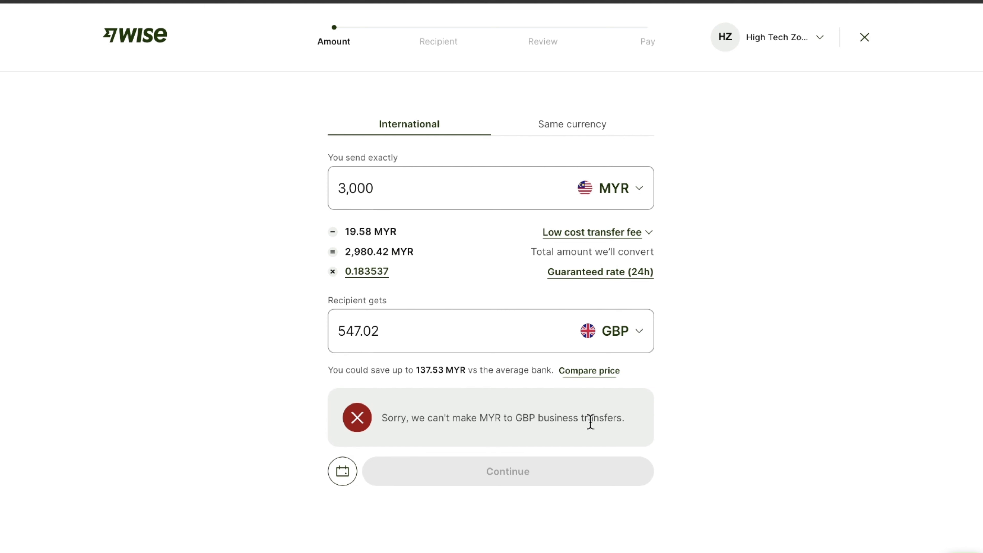
Step: Change the send currency to USD and the send amount to 20
left_click(638, 191)
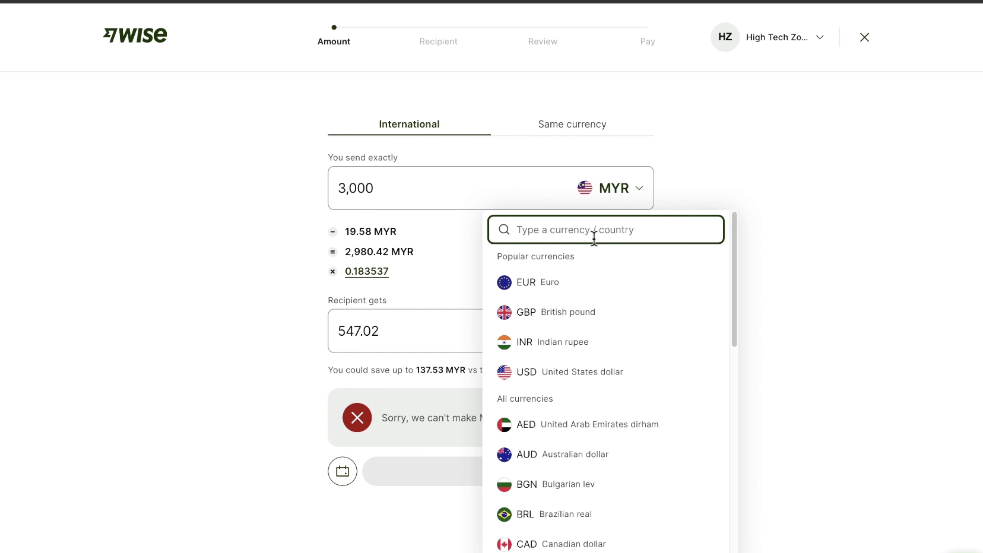
left_click(563, 372)
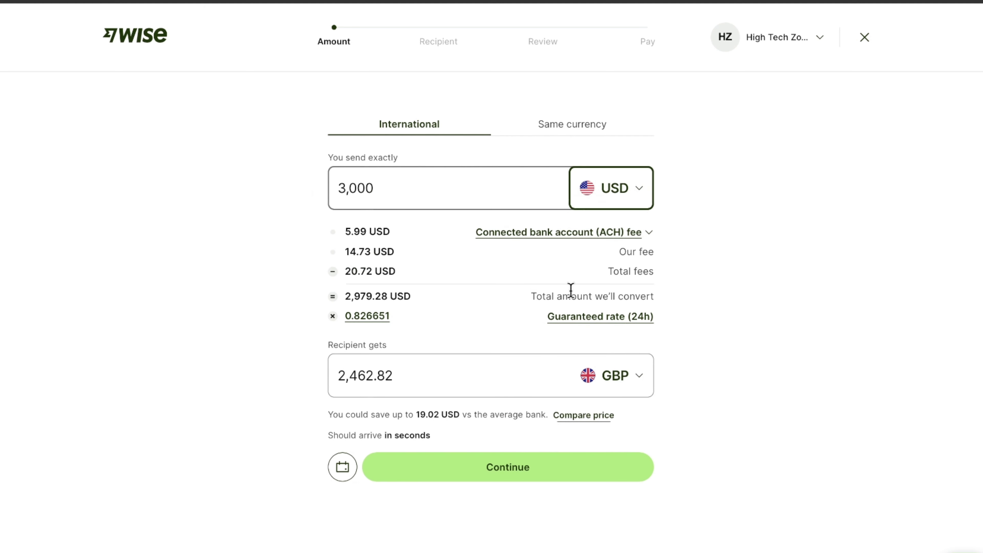
left_click_drag(386, 189, 332, 194)
key("BackSpace")
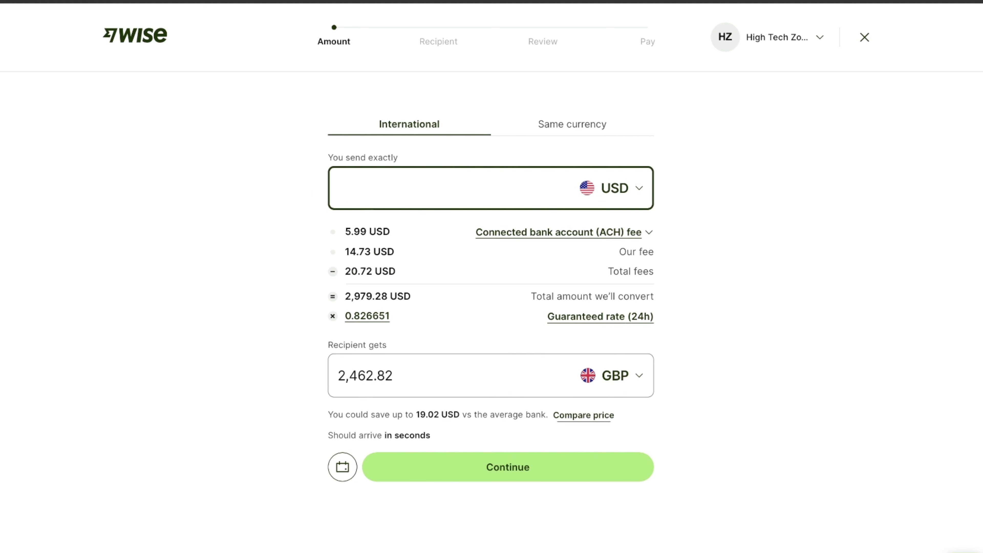
type("20")
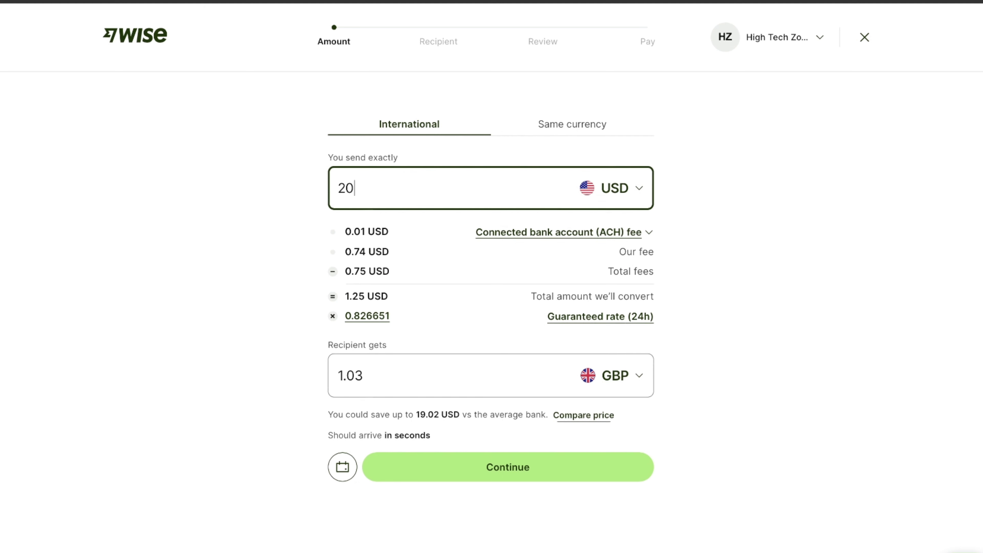
left_click(249, 276)
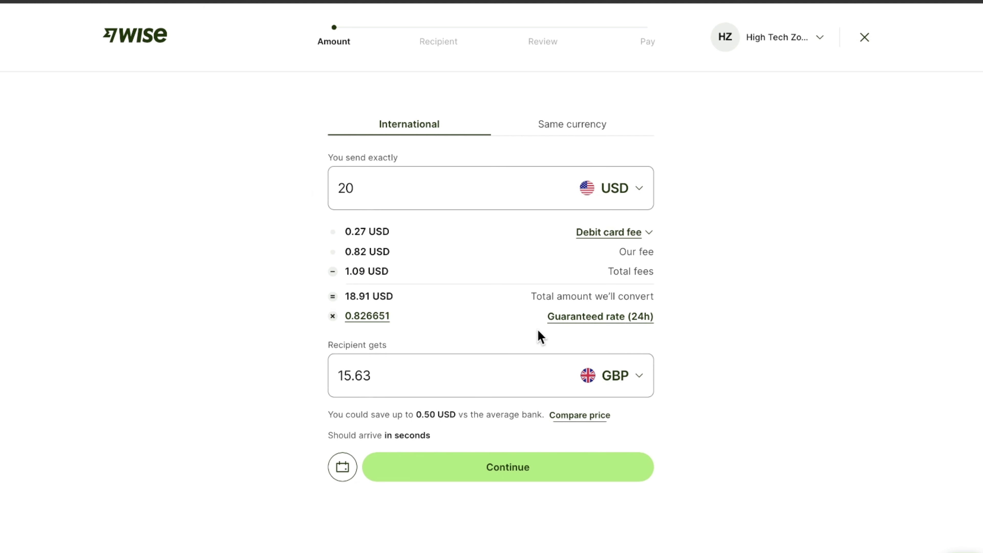
Step: Switch to a same-currency transfer receiving USD and continue with the 20 USD transfer
left_click(581, 128)
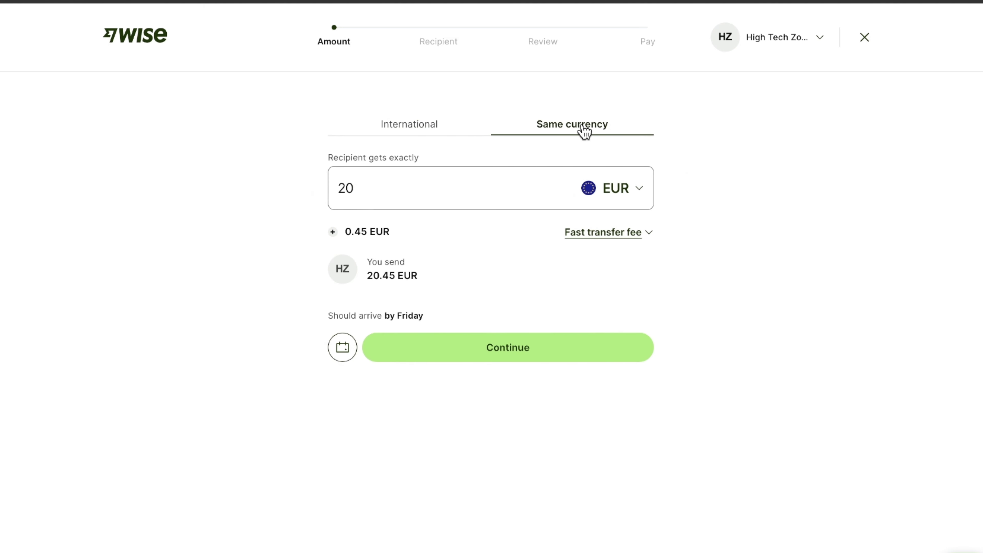
left_click(637, 190)
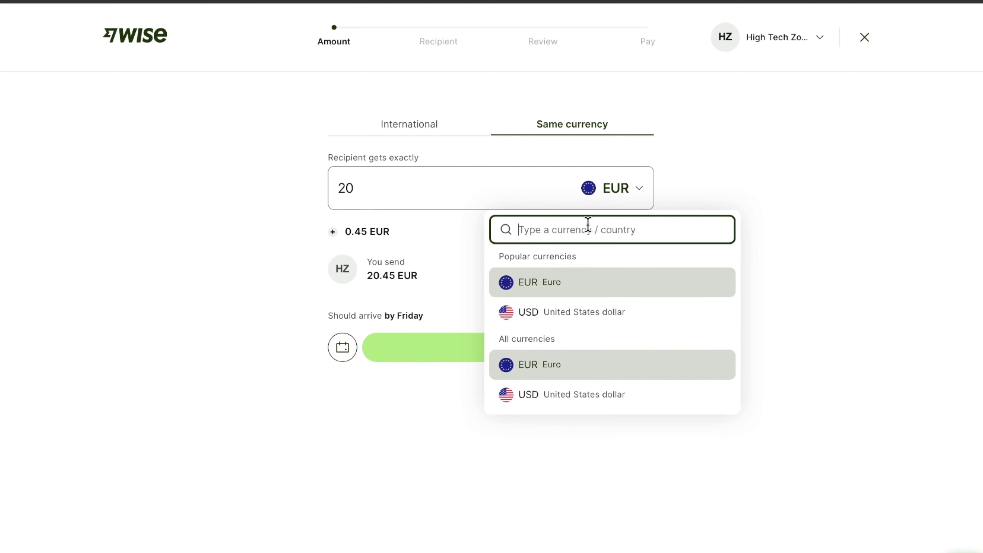
type("usd")
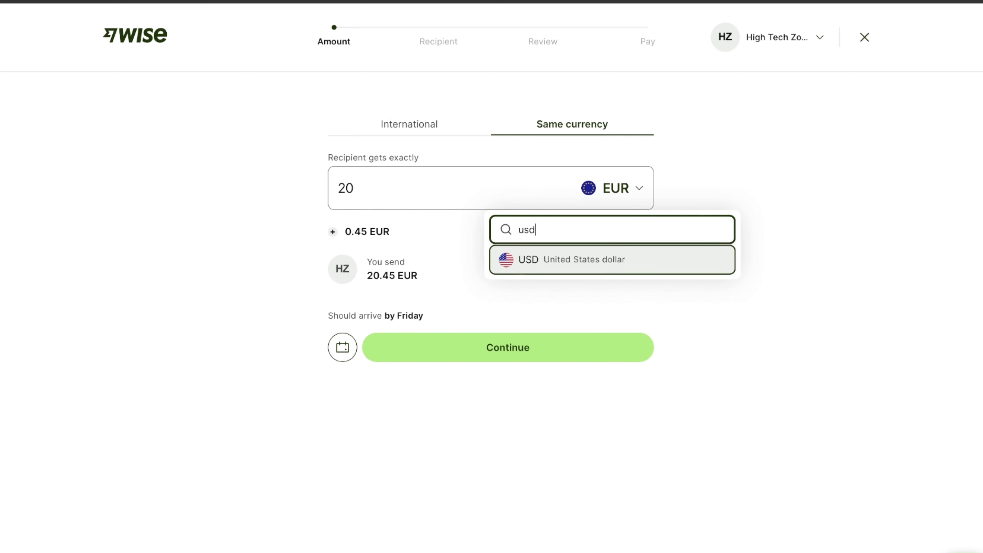
left_click(542, 264)
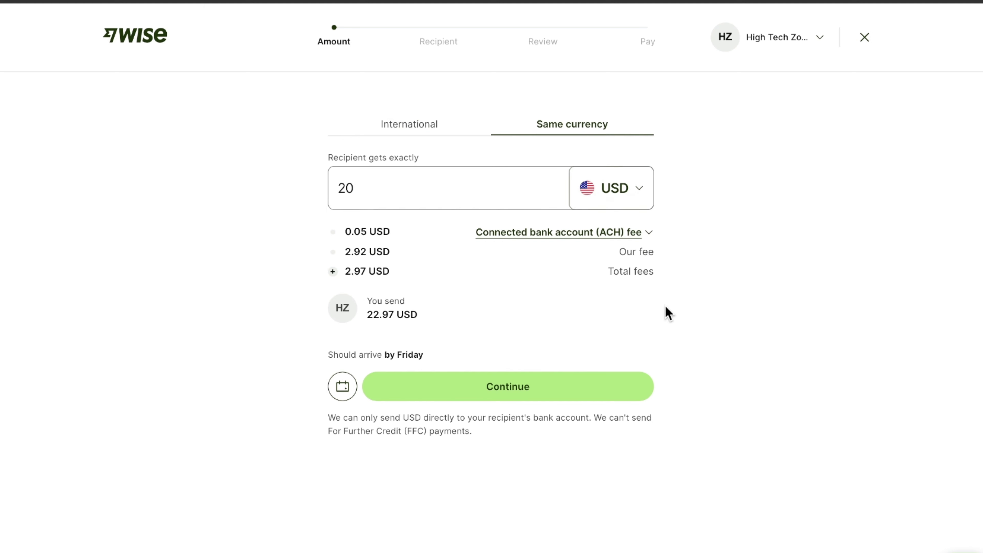
left_click(527, 387)
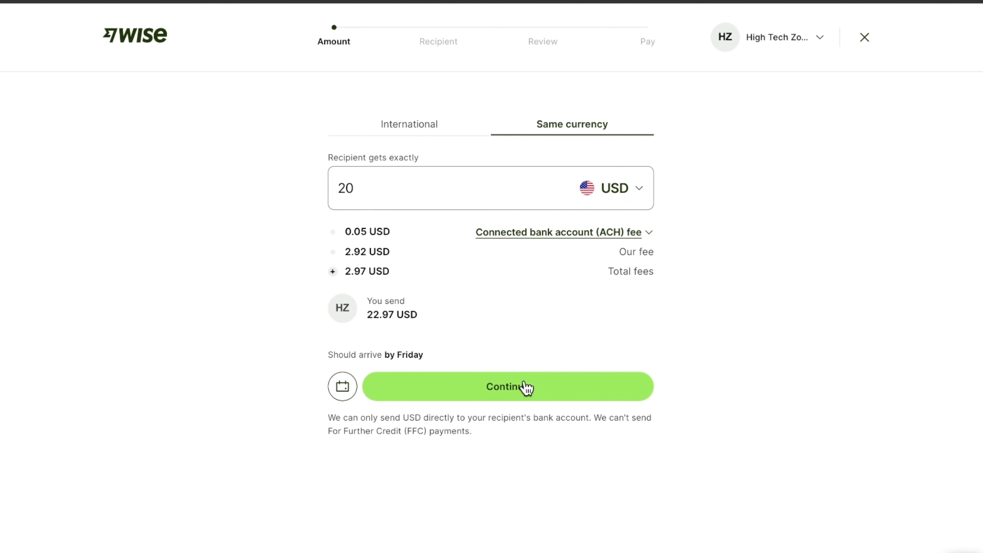
left_click_drag(370, 179, 322, 199)
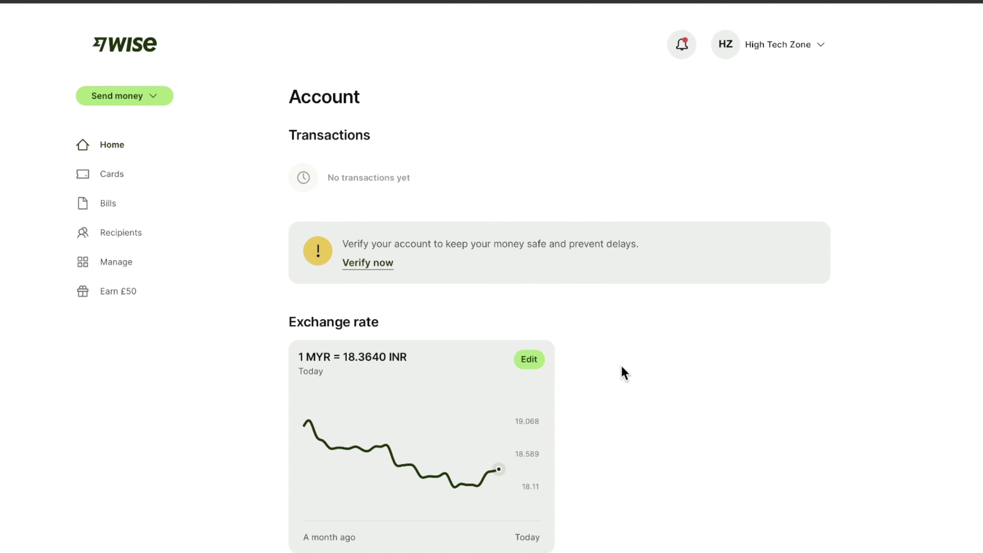
scroll(475, 406, "down", 5)
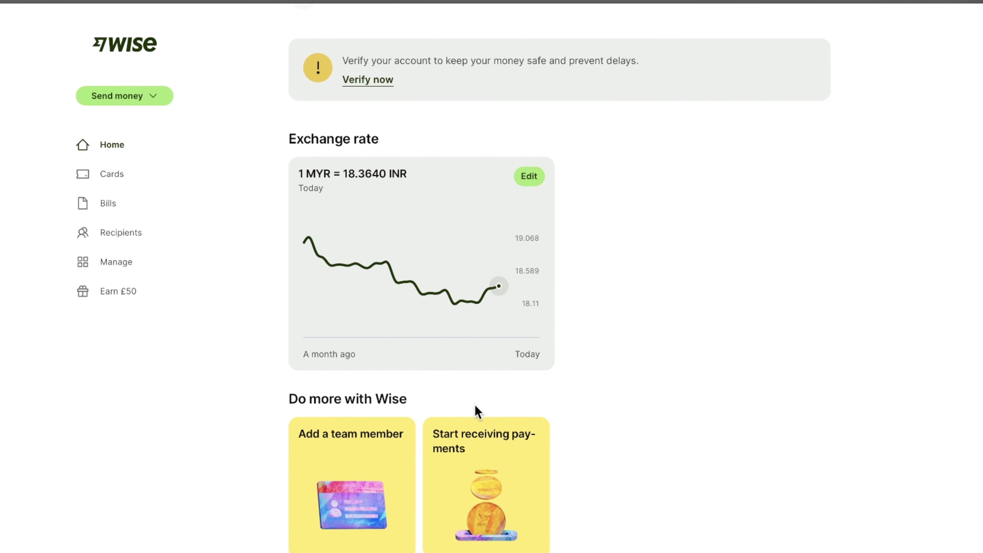
scroll(476, 407, "down", 1)
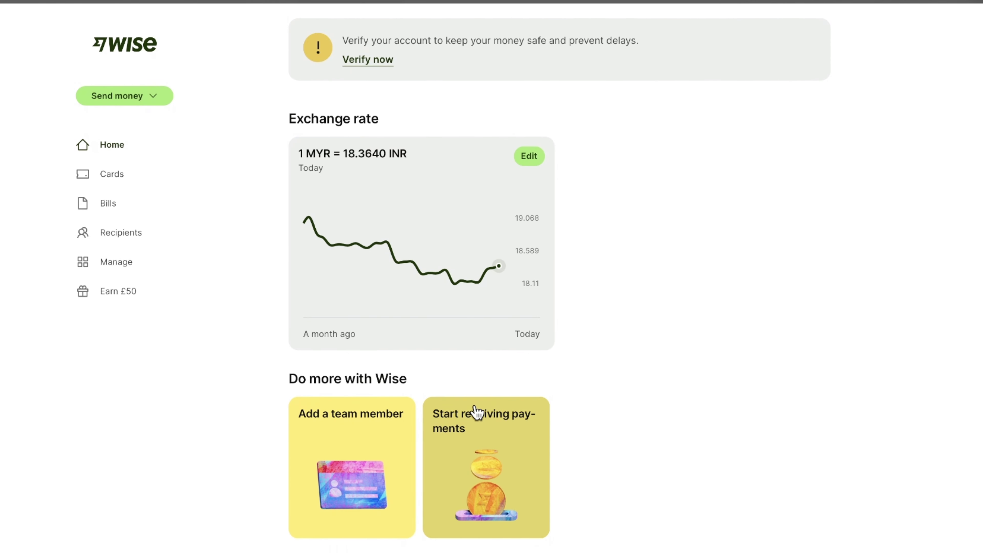
scroll(591, 226, "up", 6)
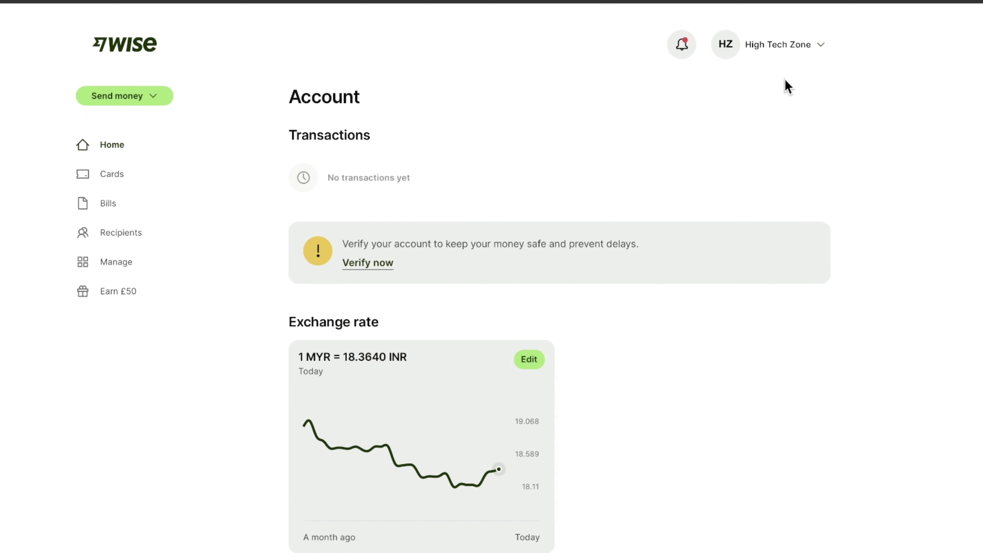
Step: Browse the Cards and Bills pages, then land on the empty Recipients page in the sidebar
left_click(134, 179)
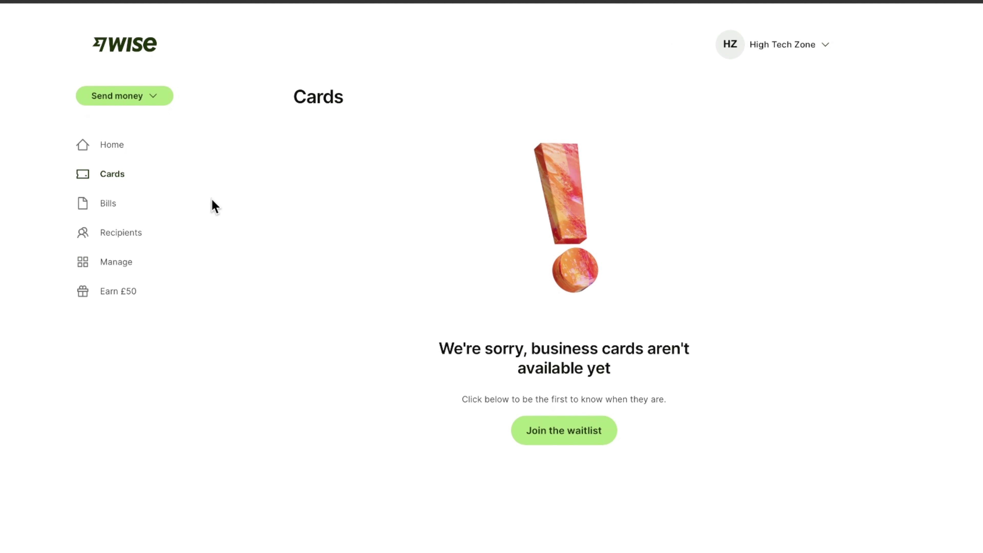
left_click(127, 212)
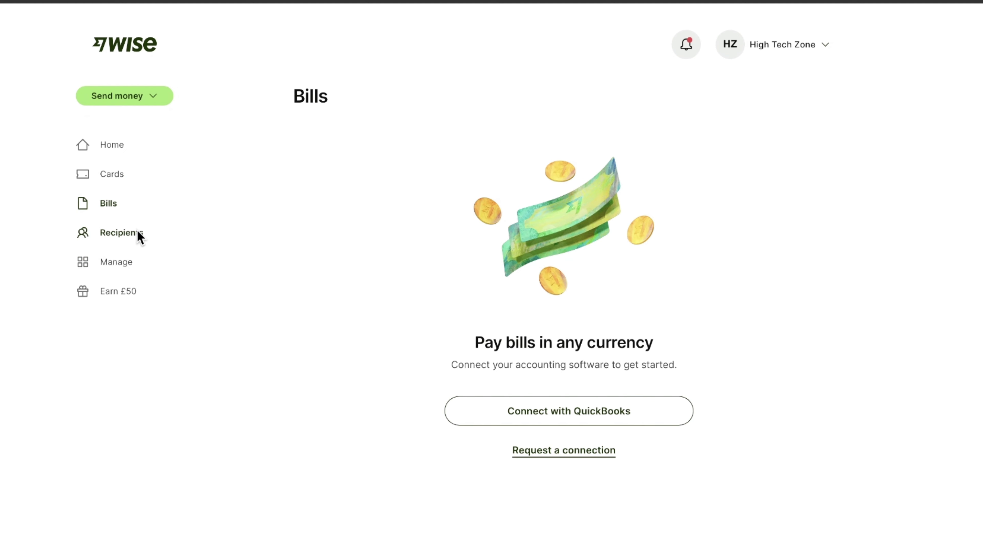
left_click(124, 233)
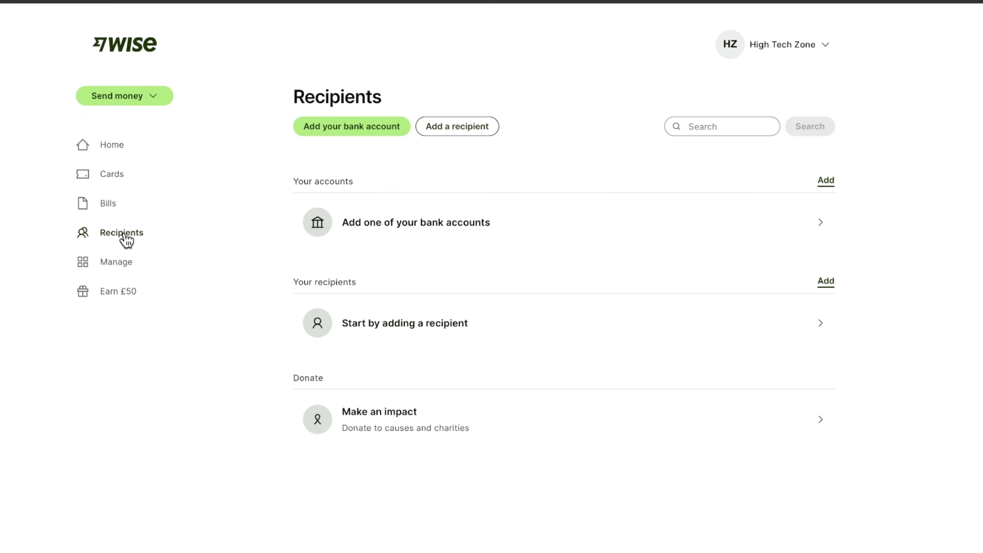